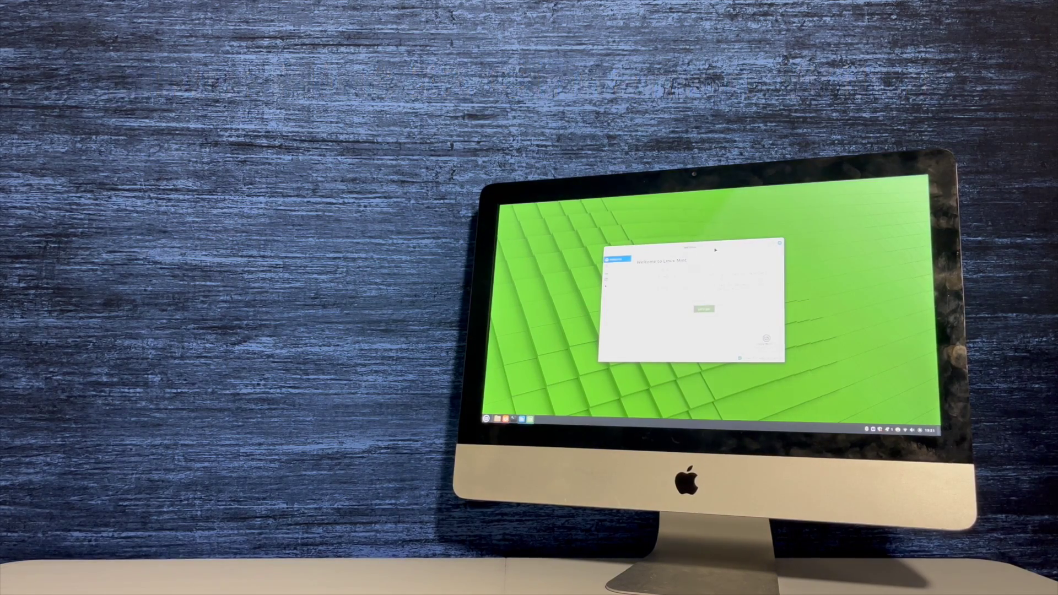
# Move the Welcome window aside, then open Firefox and Files and position them on the left
pyautogui.moveTo(714, 250); pyautogui.dragTo(824, 285)
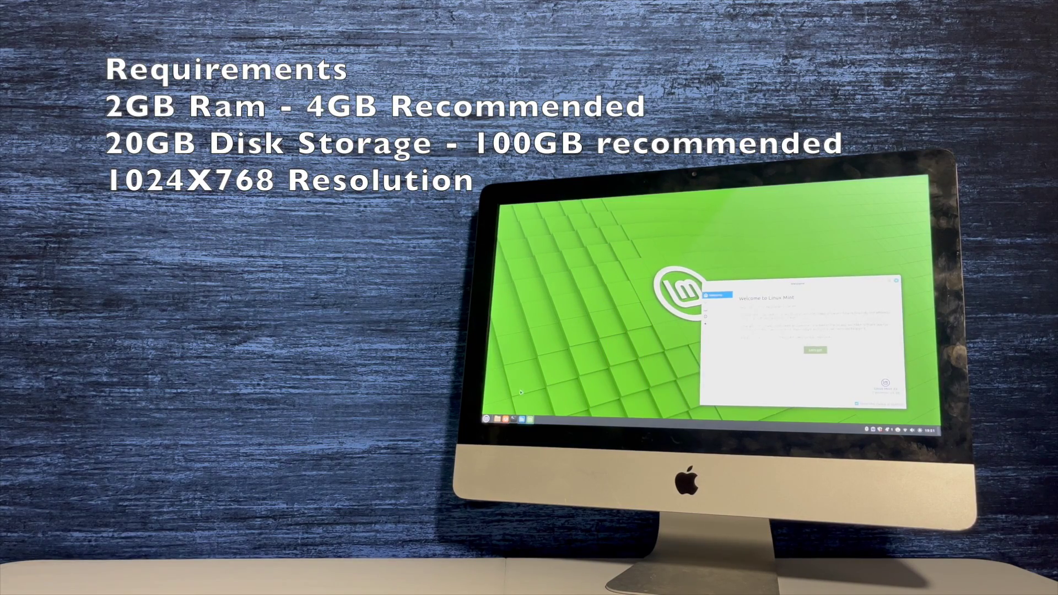
pyautogui.click(505, 419)
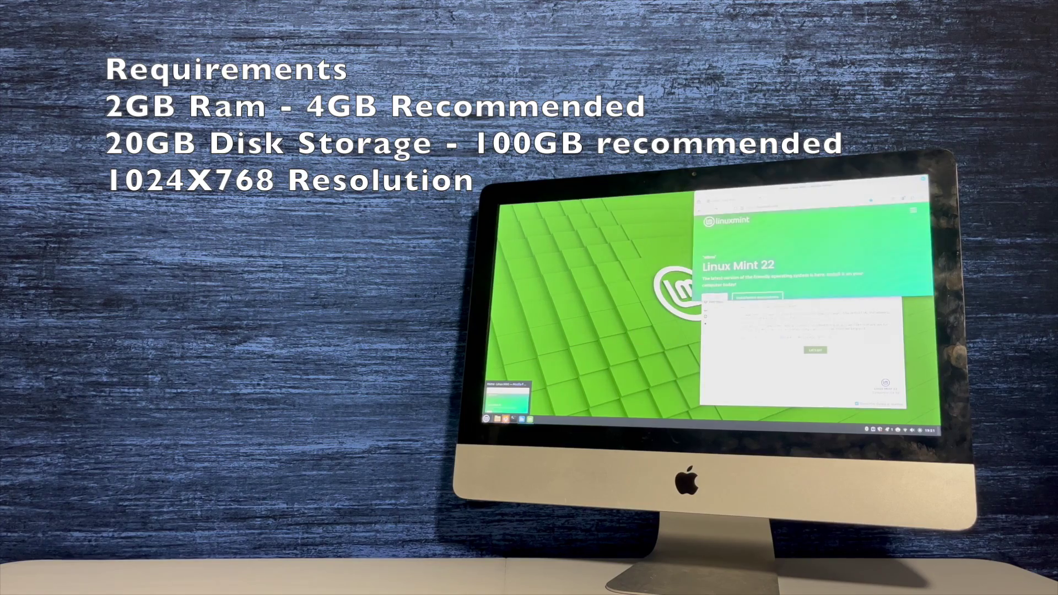
pyautogui.moveTo(850, 190); pyautogui.dragTo(652, 207)
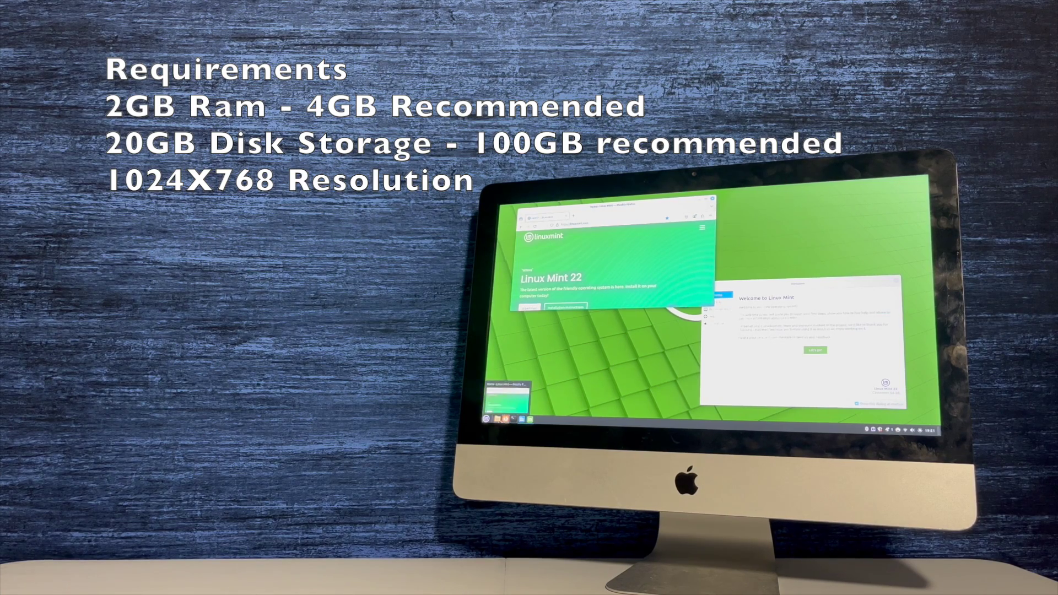
pyautogui.click(497, 418)
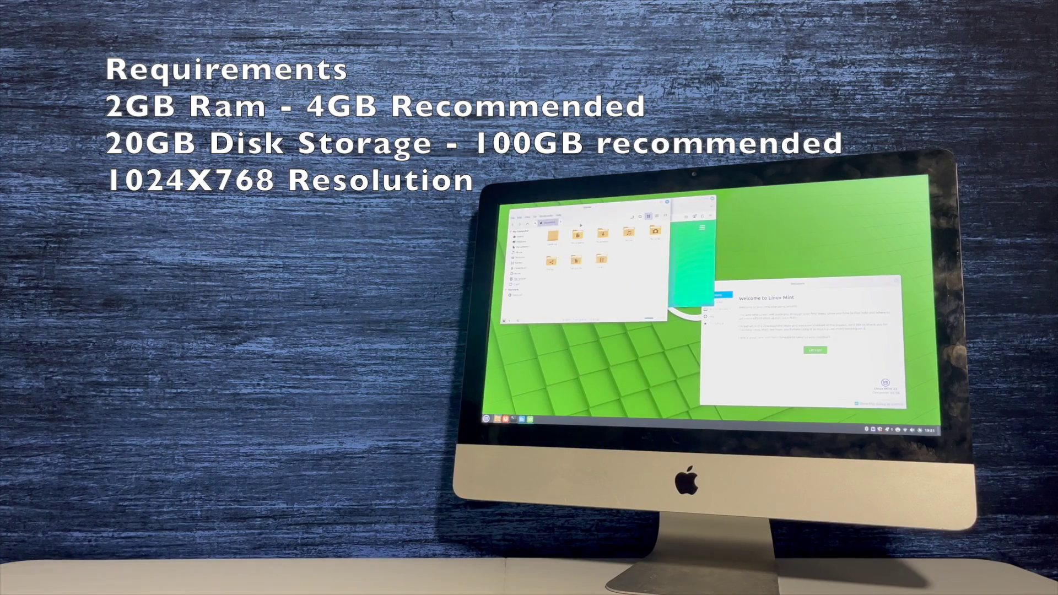
pyautogui.moveTo(590, 211); pyautogui.dragTo(576, 285)
# Open LibreOffice Writer at the top right and reposition the Welcome window lower left
pyautogui.click(521, 419)
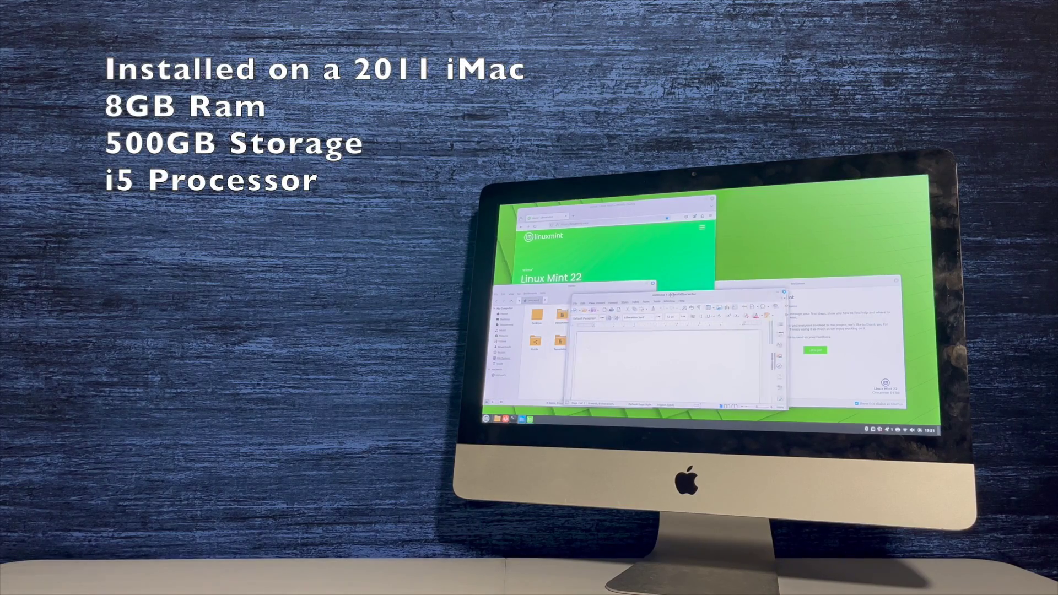
pyautogui.moveTo(675, 295); pyautogui.dragTo(793, 192)
pyautogui.click(767, 357)
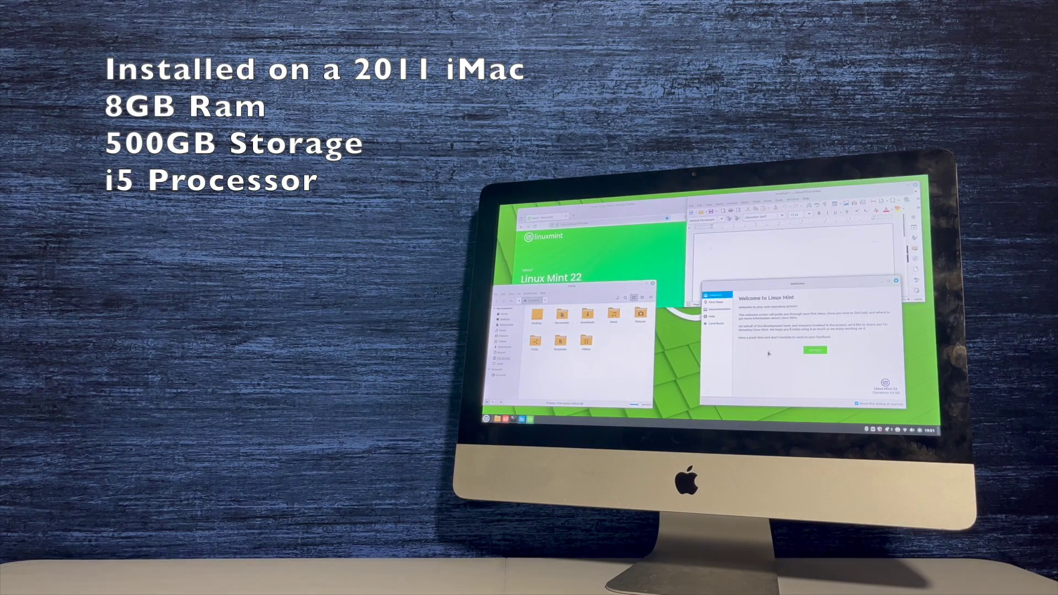
pyautogui.moveTo(773, 280); pyautogui.dragTo(760, 301)
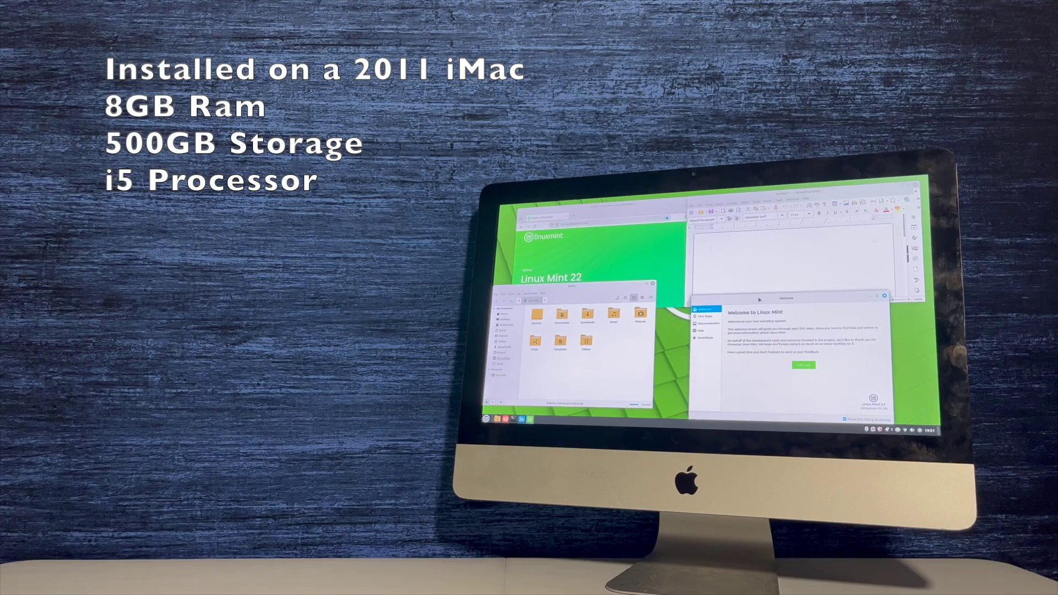
# Cycle through the open windows with Alt+Tab, then maximize and restore Firefox
pyautogui.hotkey('alt', 'Tab')
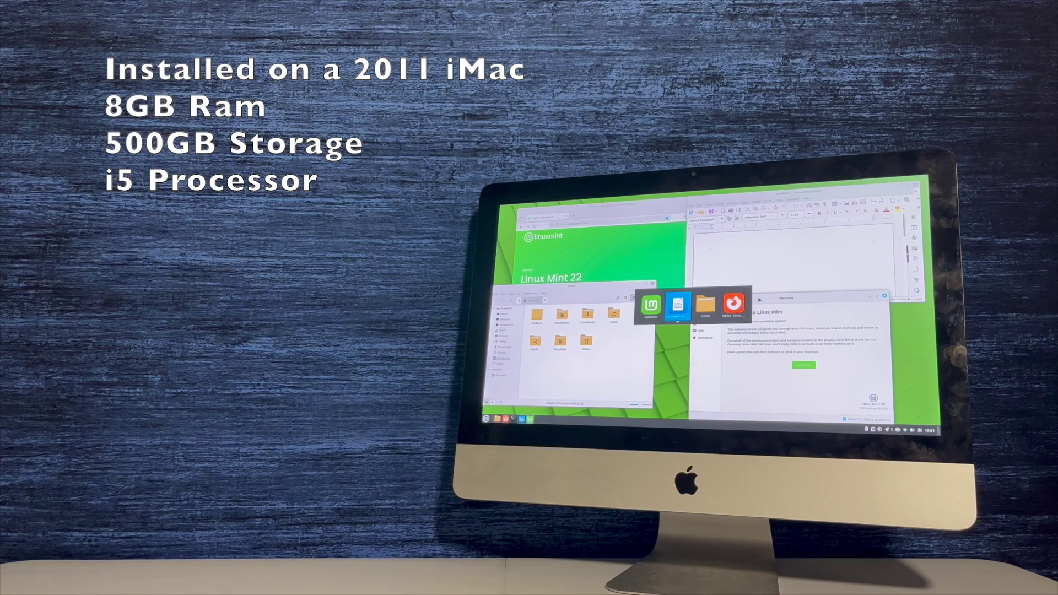
pyautogui.hotkey('alt', 'Tab')
pyautogui.hotkey('alt', 'Tab')
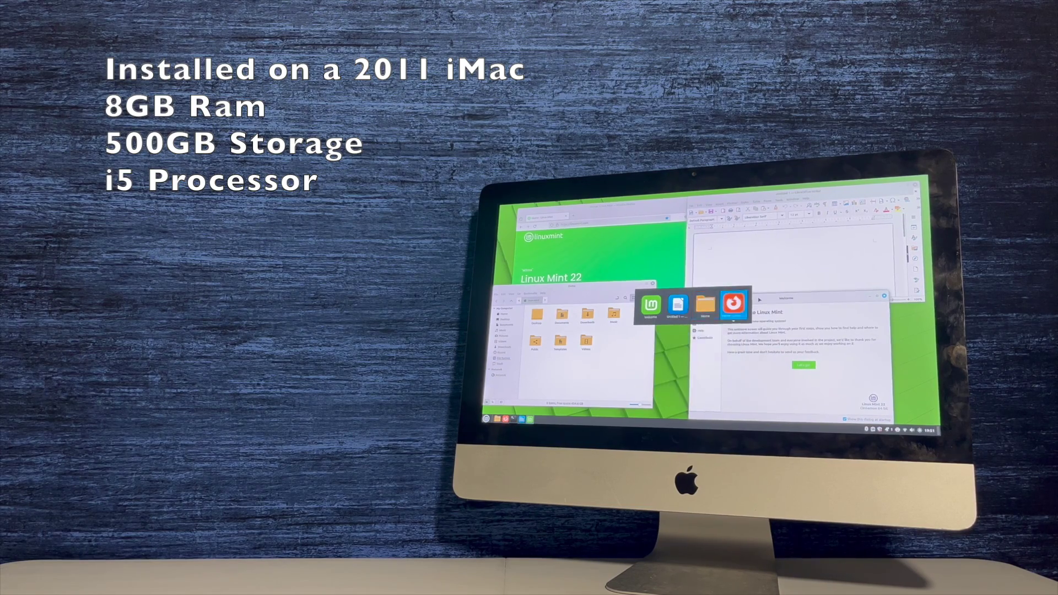
pyautogui.hotkey('alt', 'Tab')
pyautogui.hotkey('alt', 'Tab')
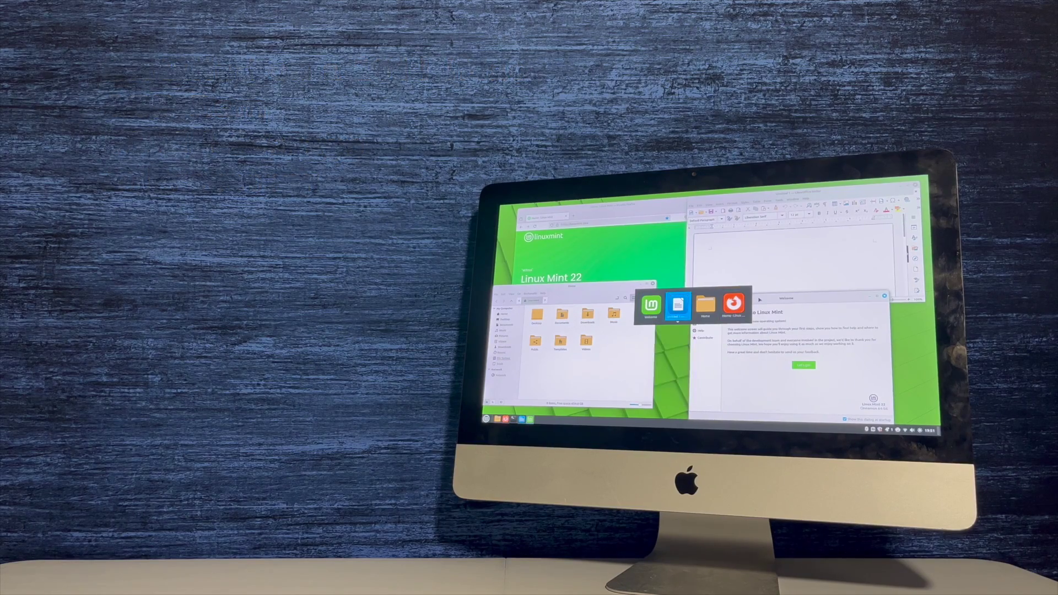
pyautogui.hotkey('alt', 'Tab')
pyautogui.hotkey('alt', 'Tab')
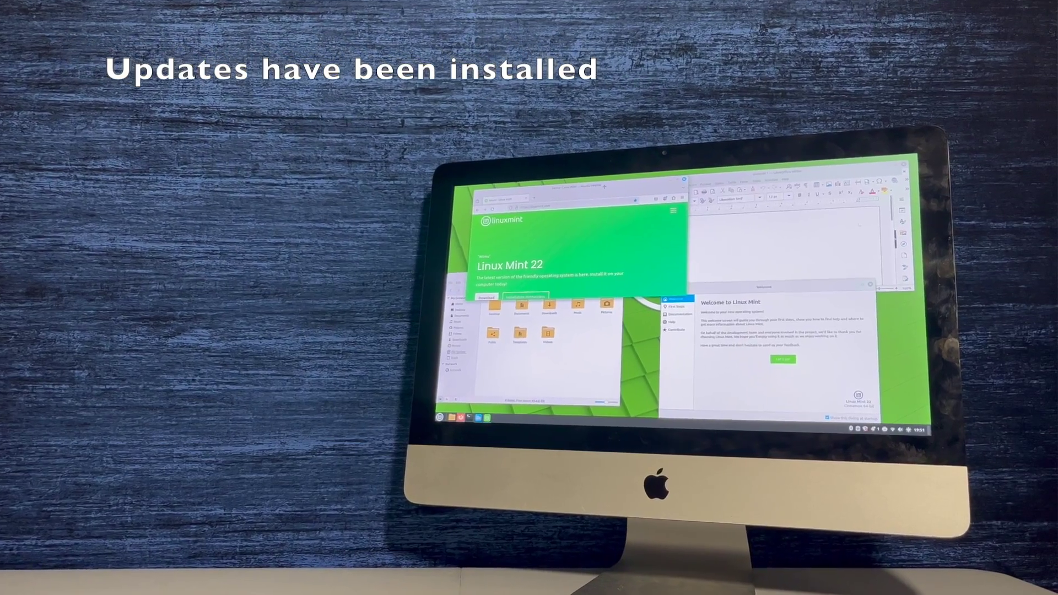
pyautogui.doubleClick(621, 194)
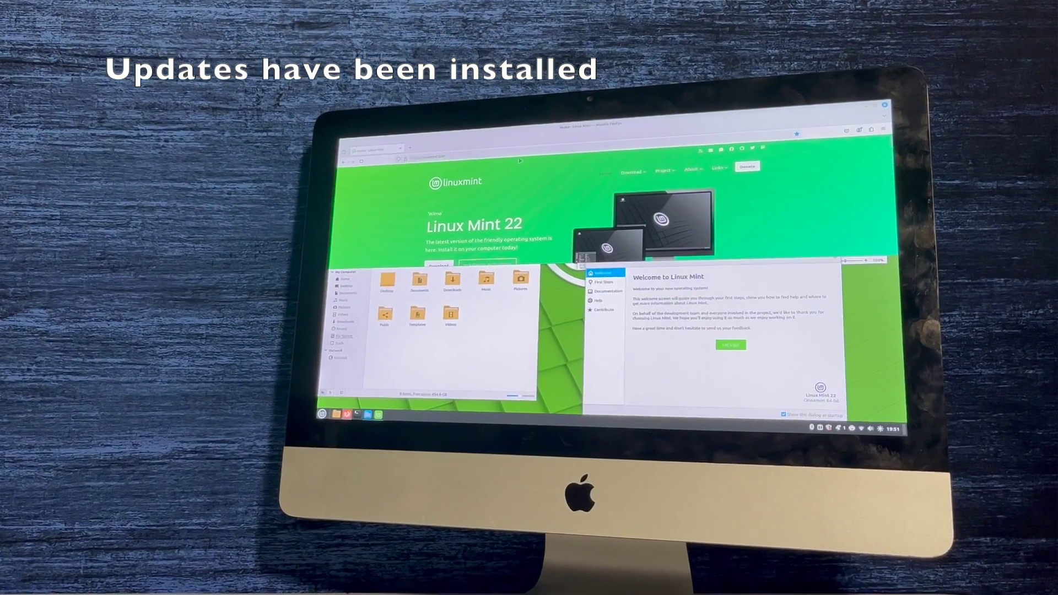
pyautogui.press('super+Down')
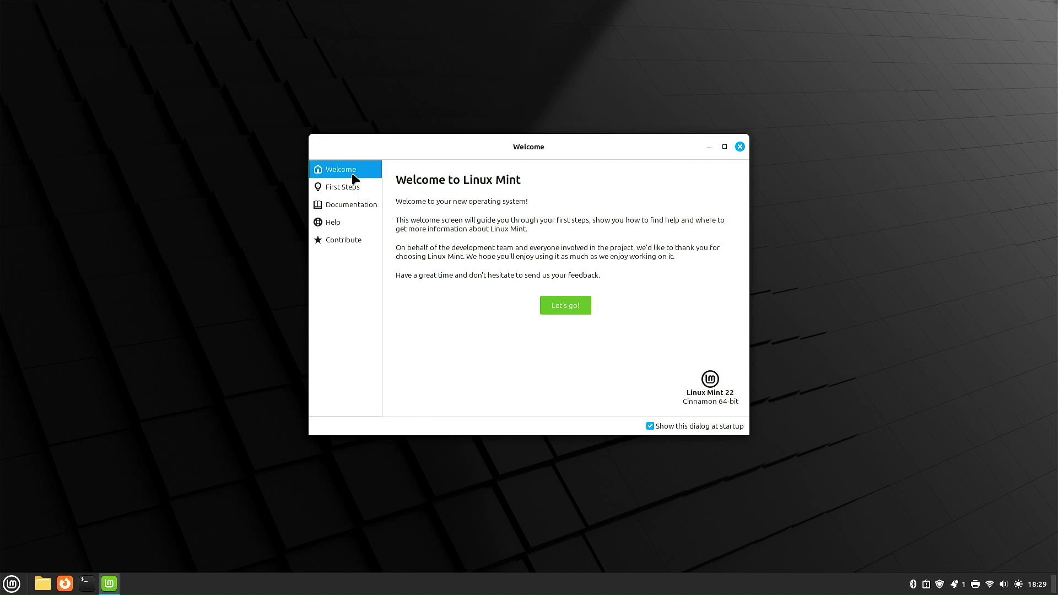
# Visit the First Steps, Documentation, Help and Contribute pages, then return to the Welcome page
pyautogui.click(352, 188)
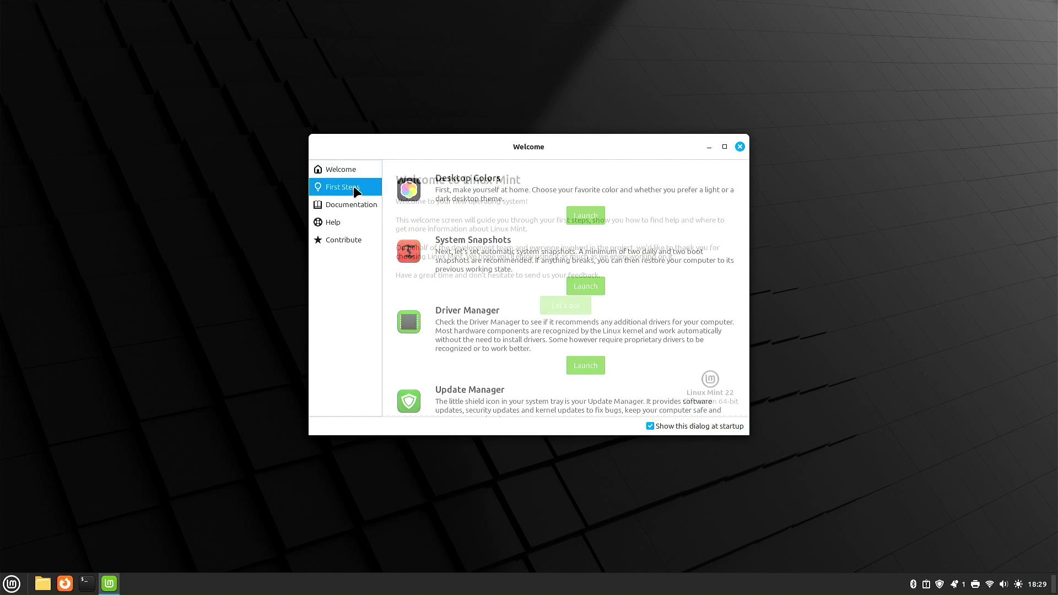
pyautogui.moveTo(746, 204); pyautogui.dragTo(744, 166)
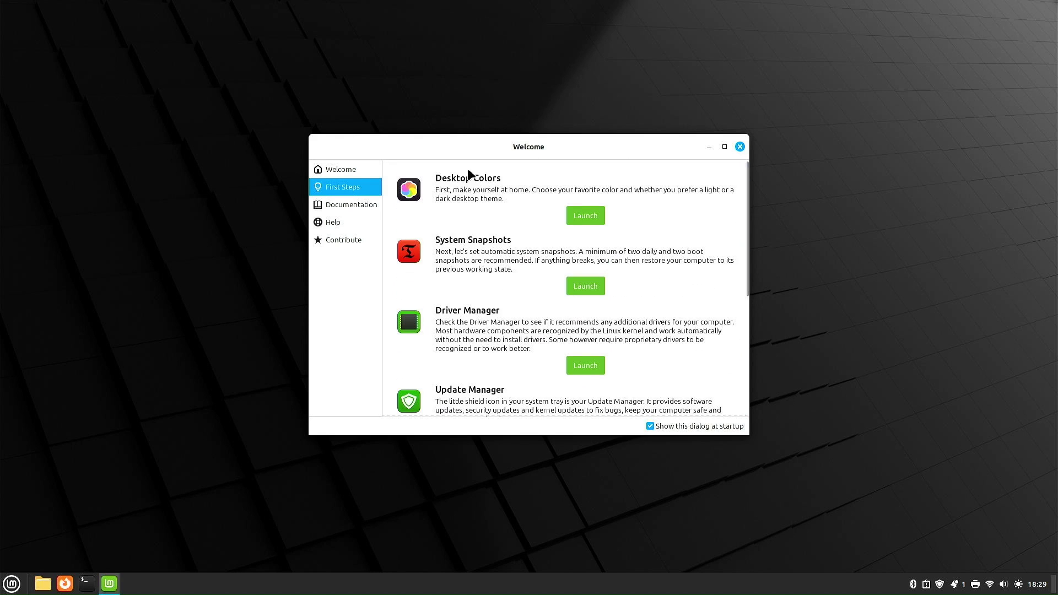
pyautogui.click(340, 205)
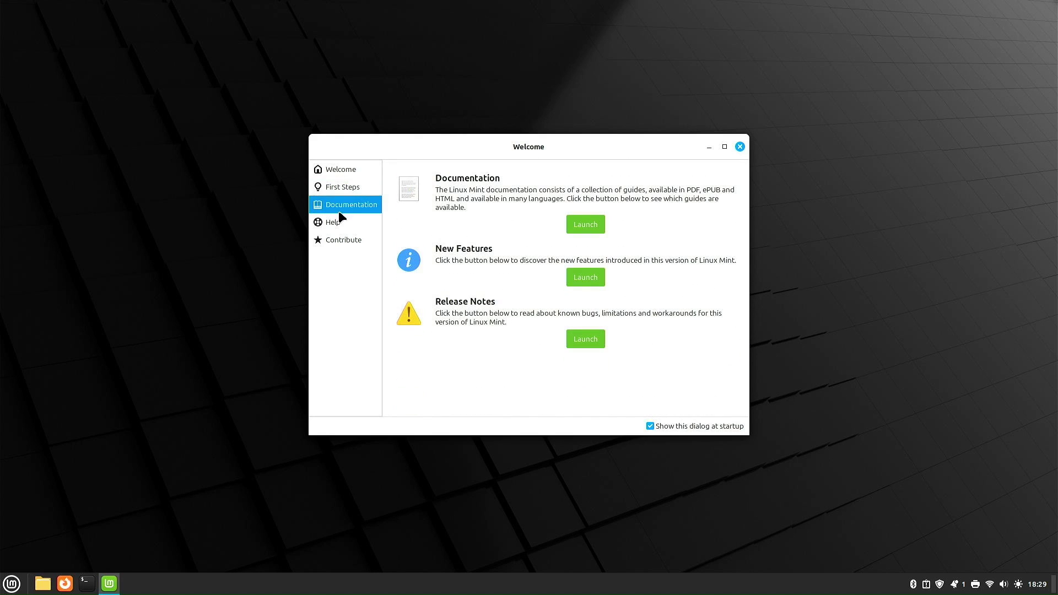
pyautogui.click(336, 226)
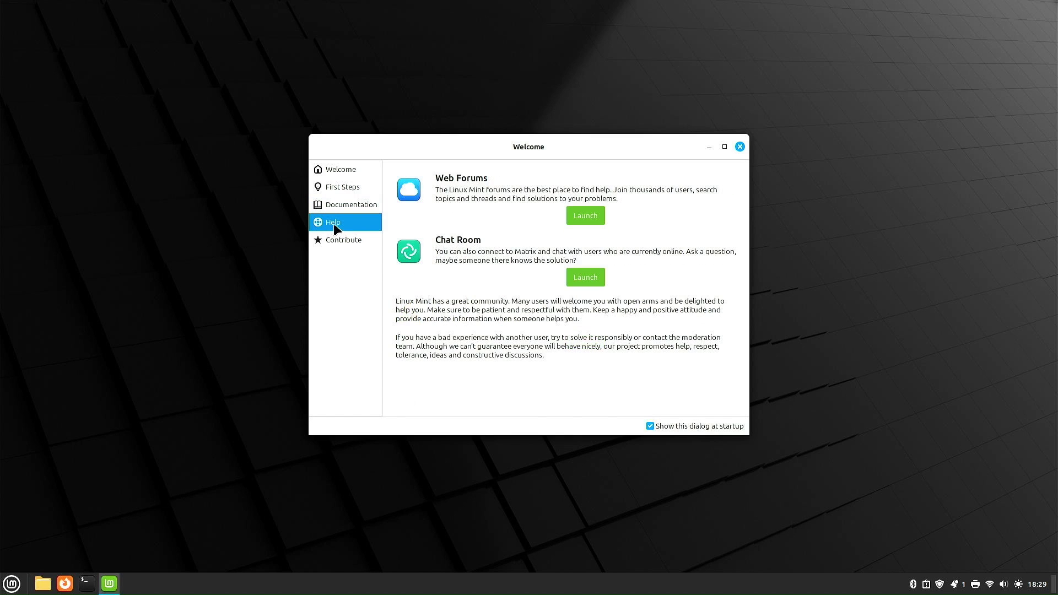
pyautogui.click(333, 241)
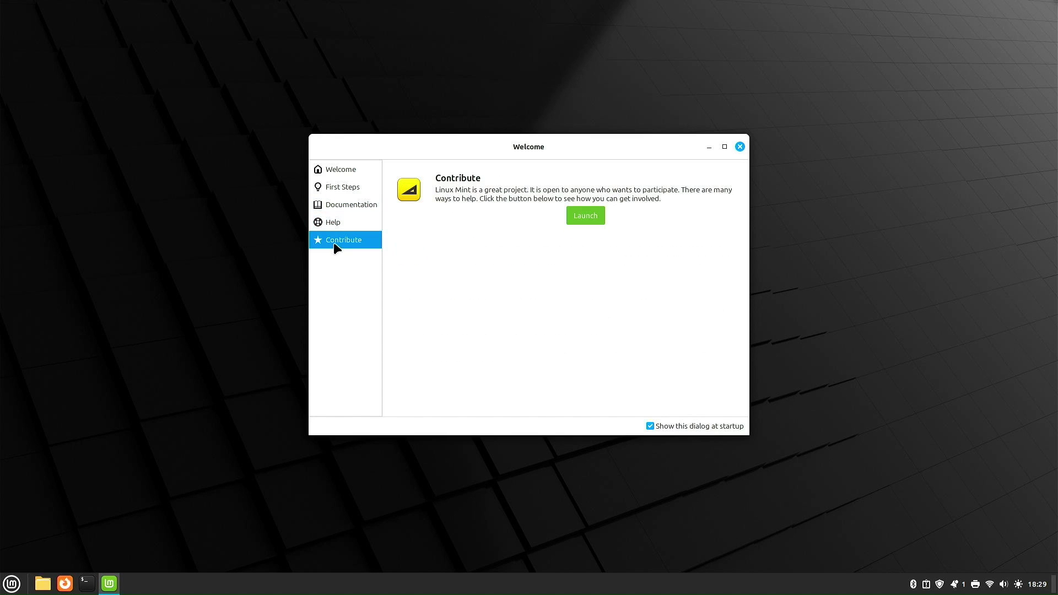
pyautogui.click(329, 169)
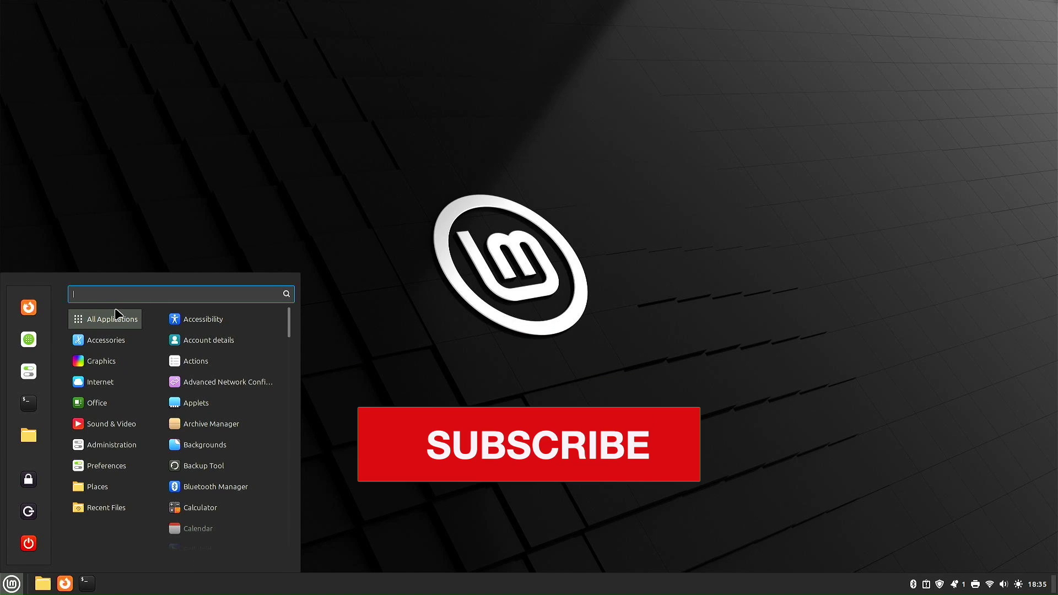
# Stretch the application menu taller, then close it
pyautogui.moveTo(127, 342)
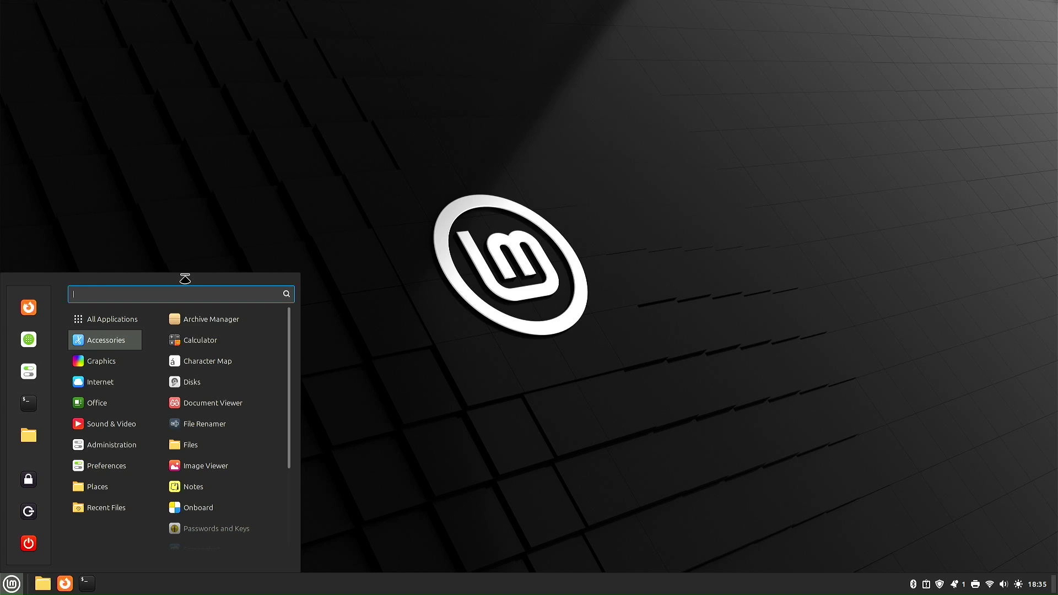
pyautogui.moveTo(185, 279); pyautogui.dragTo(208, 58)
pyautogui.click(396, 118)
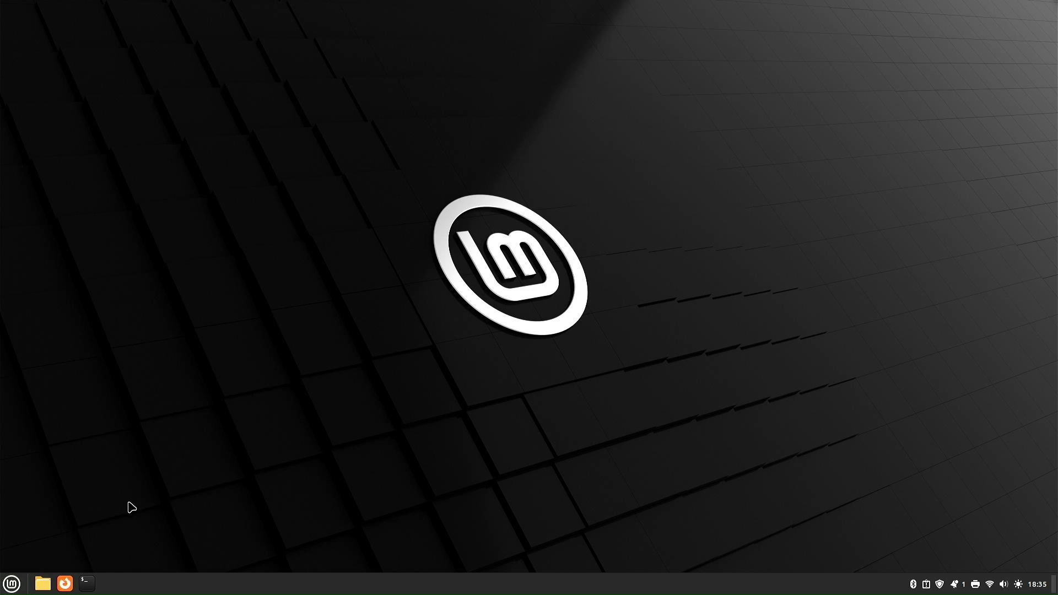
# Reopen the menu and adjust its height and width until full app names fit
pyautogui.click(12, 582)
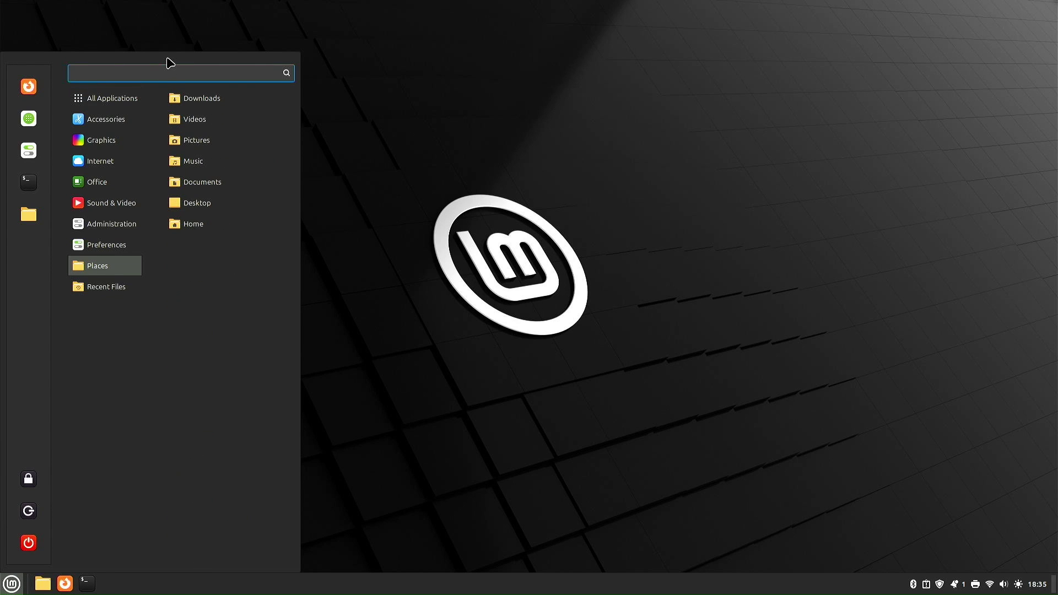
pyautogui.moveTo(160, 52); pyautogui.dragTo(160, 307)
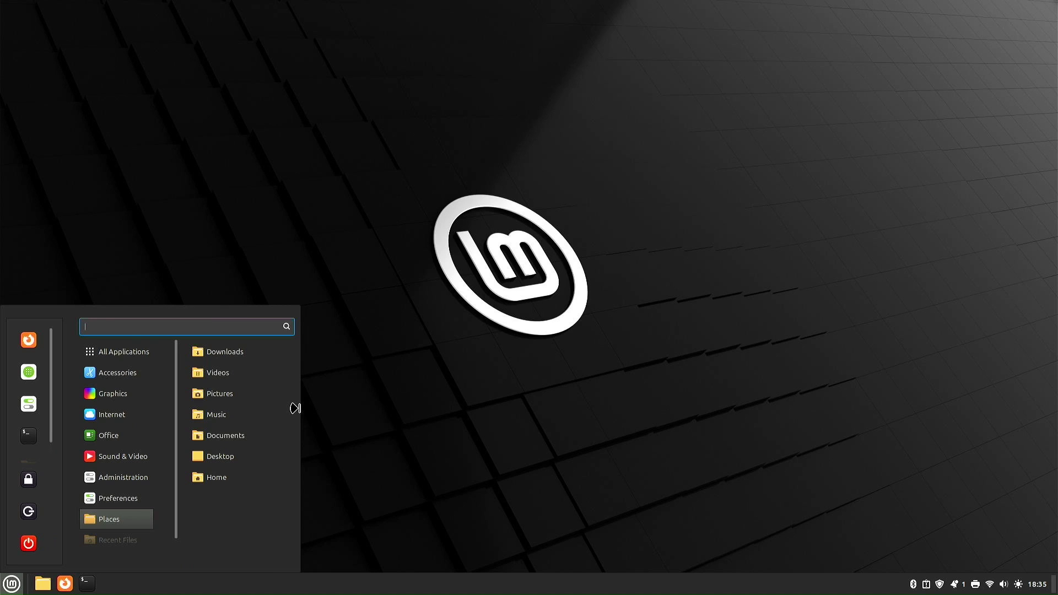
pyautogui.moveTo(296, 407); pyautogui.dragTo(265, 435)
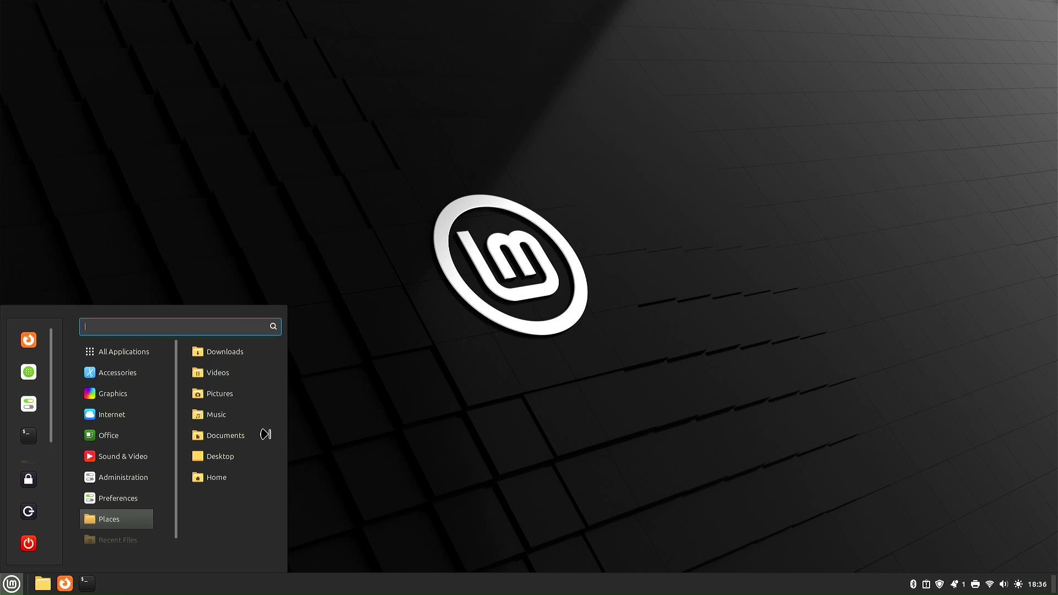
pyautogui.moveTo(152, 412)
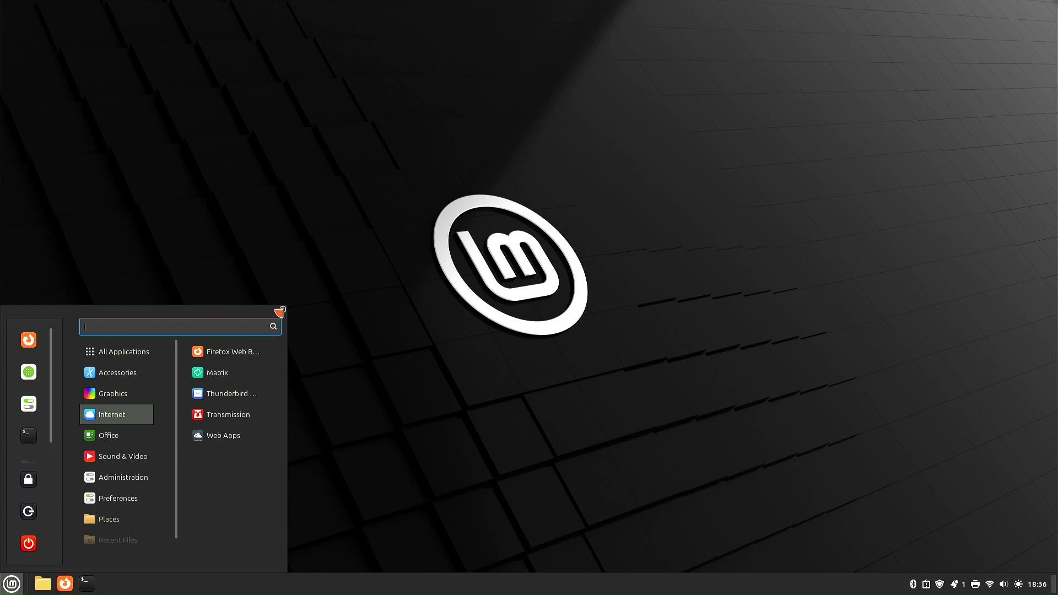
pyautogui.moveTo(280, 311); pyautogui.dragTo(293, 257)
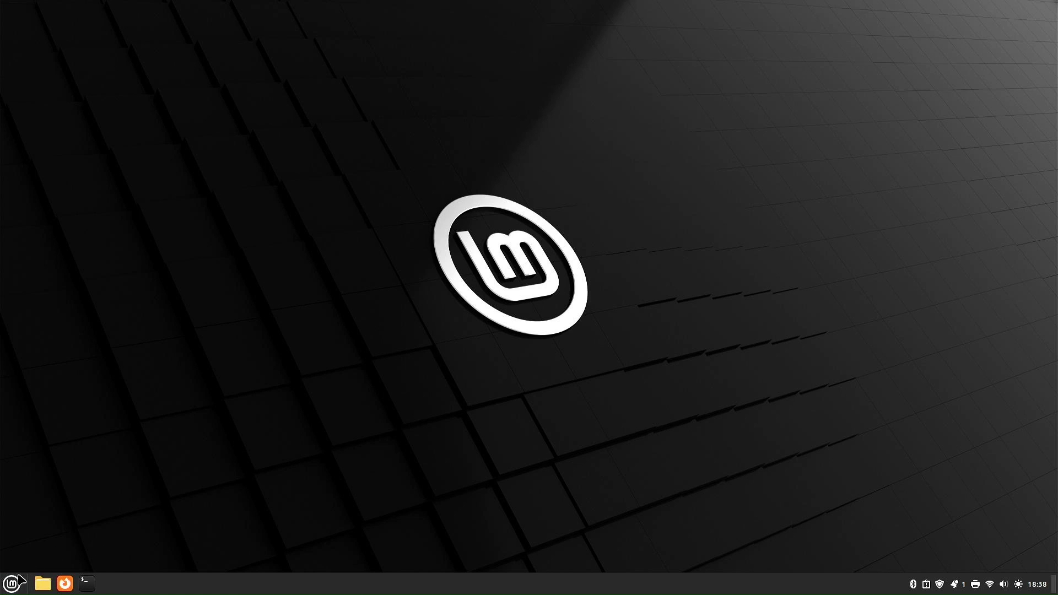
# Open the menu, scroll through the Accessories apps, and show the Graphics category
pyautogui.click(12, 583)
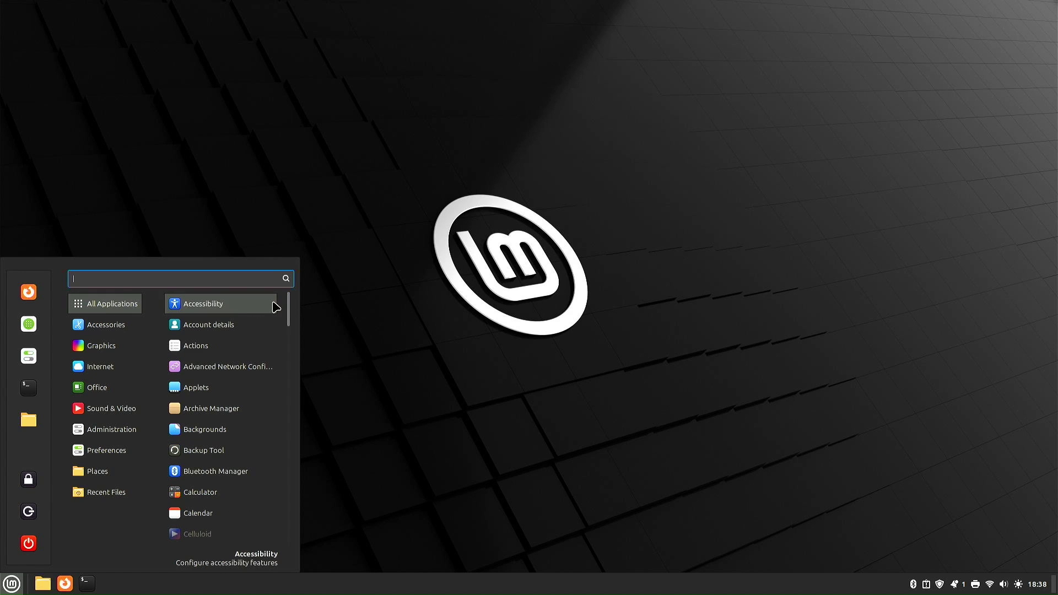
pyautogui.moveTo(291, 309)
pyautogui.mouseDown()
pyautogui.moveTo(291, 548)
pyautogui.moveTo(288, 291)
pyautogui.mouseUp()
pyautogui.moveTo(97, 326)
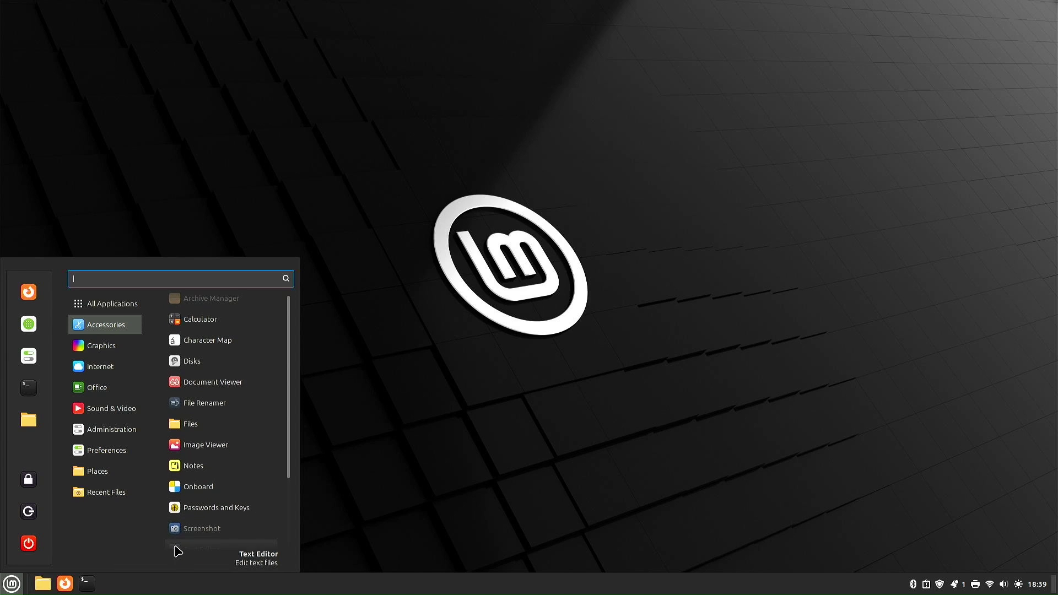
pyautogui.scroll(-3, 175, 556)
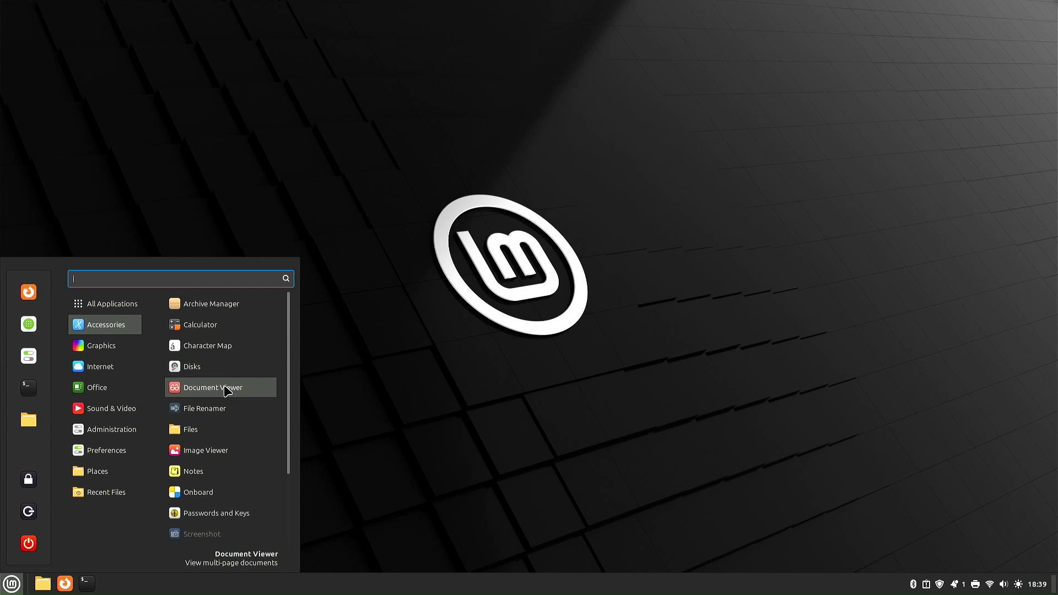
pyautogui.scroll(-3, 226, 394)
pyautogui.scroll(2, 225, 407)
pyautogui.scroll(-2, 223, 404)
pyautogui.scroll(4, 216, 402)
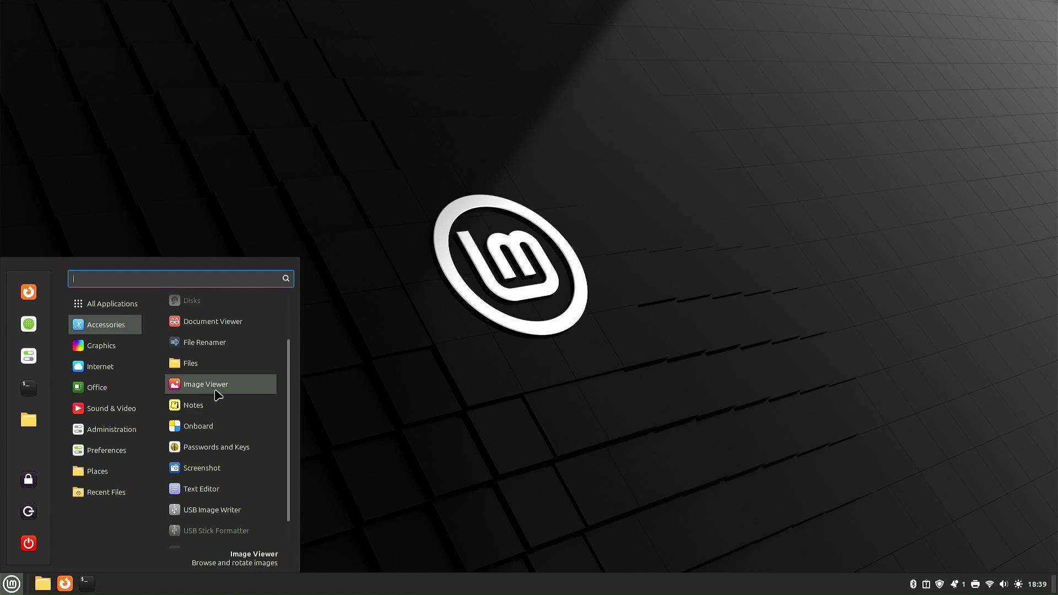
pyautogui.scroll(-3, 242, 406)
pyautogui.scroll(2, 270, 401)
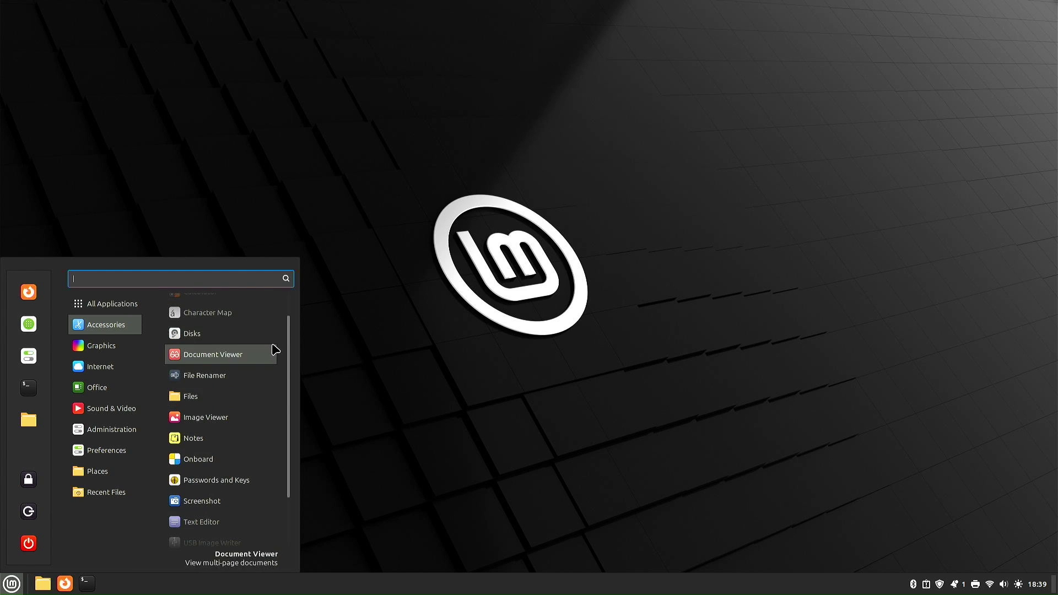
pyautogui.moveTo(288, 355); pyautogui.dragTo(290, 382)
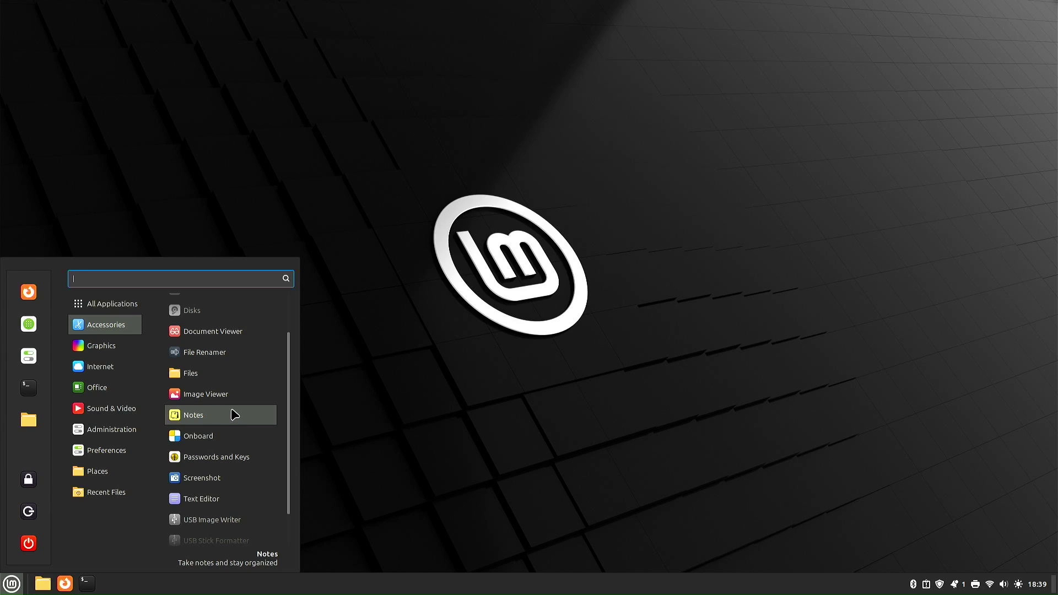
pyautogui.moveTo(107, 356)
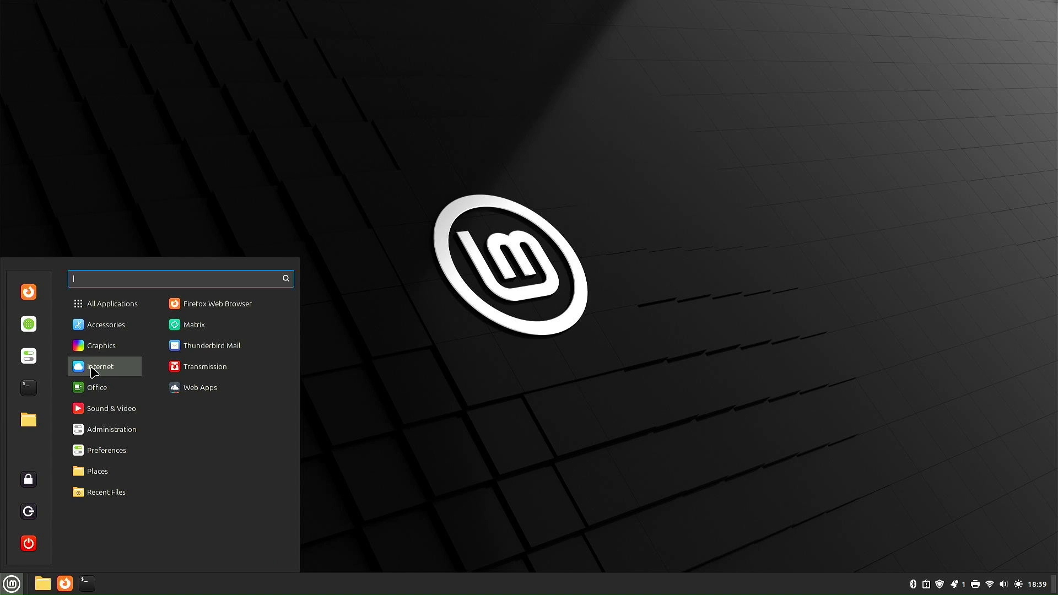
# Browse the Internet, Office and Sound & Video categories in the menu
pyautogui.moveTo(93, 387)
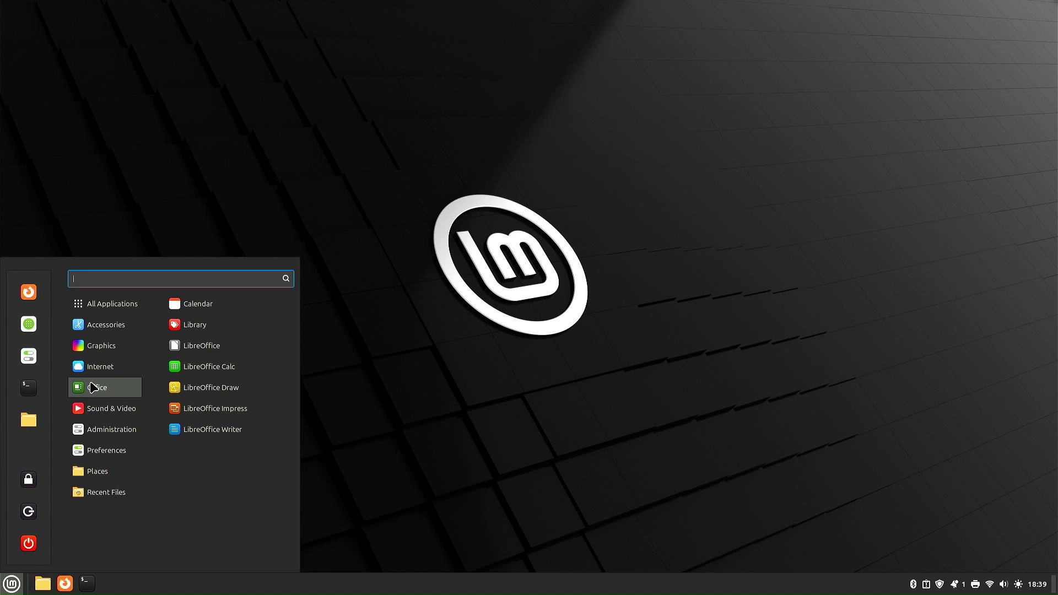
pyautogui.moveTo(93, 414)
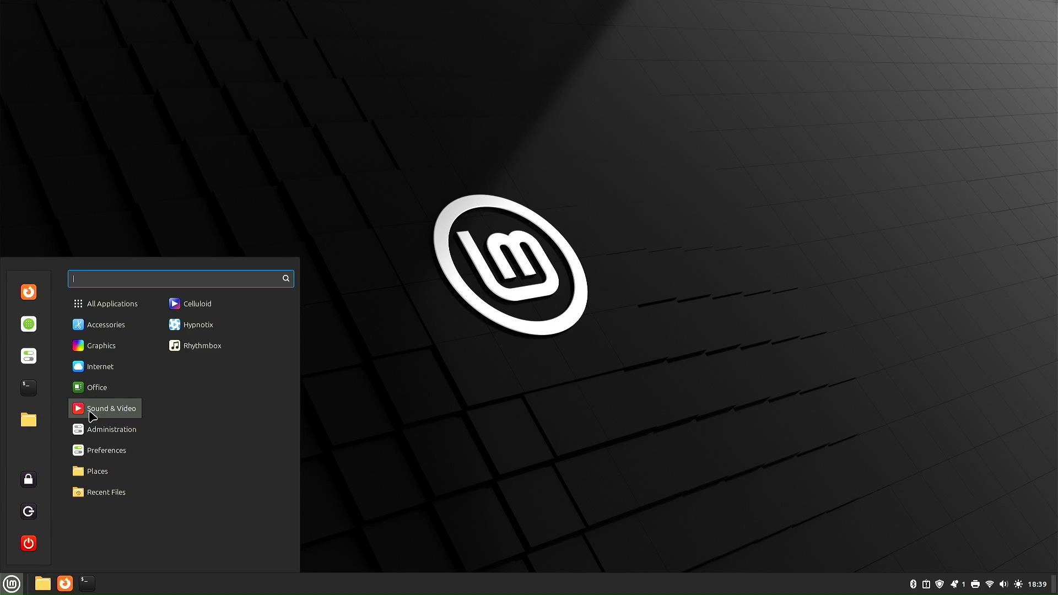
pyautogui.moveTo(97, 435)
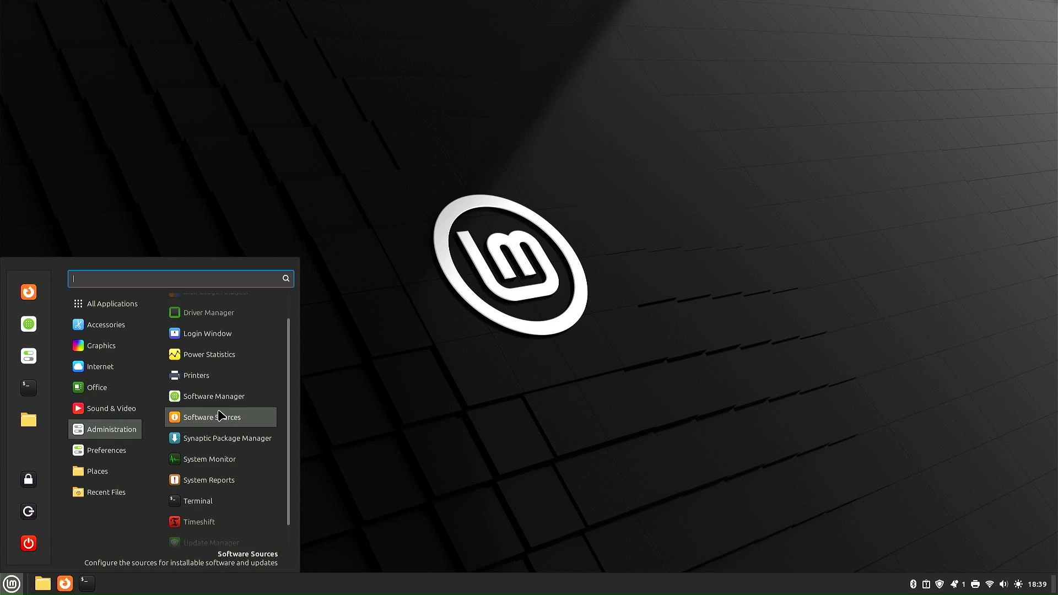
pyautogui.scroll(1, 220, 417)
pyautogui.scroll(-2, 221, 427)
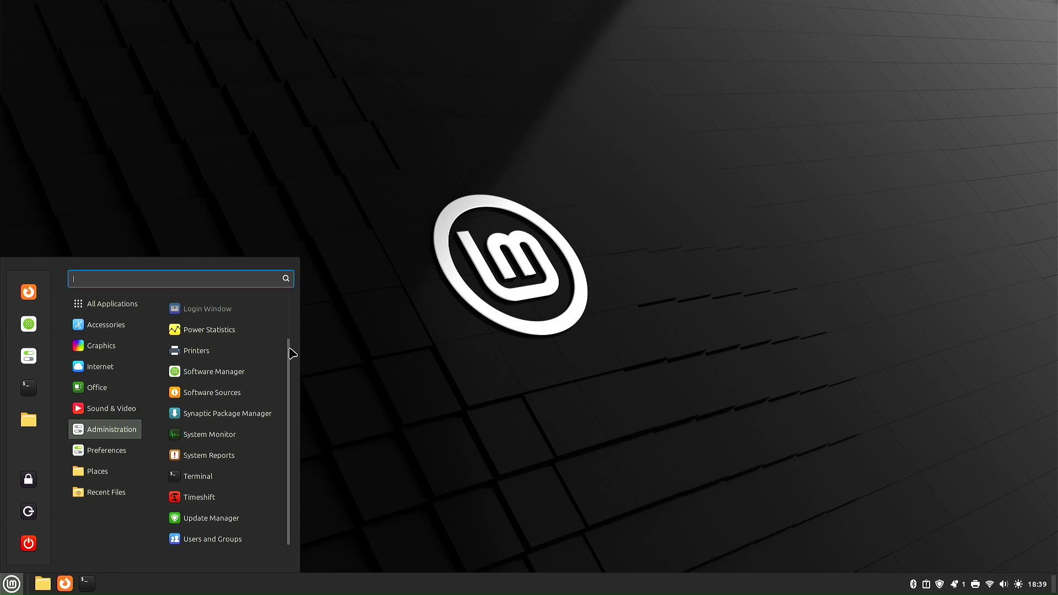
pyautogui.moveTo(292, 353); pyautogui.dragTo(290, 411)
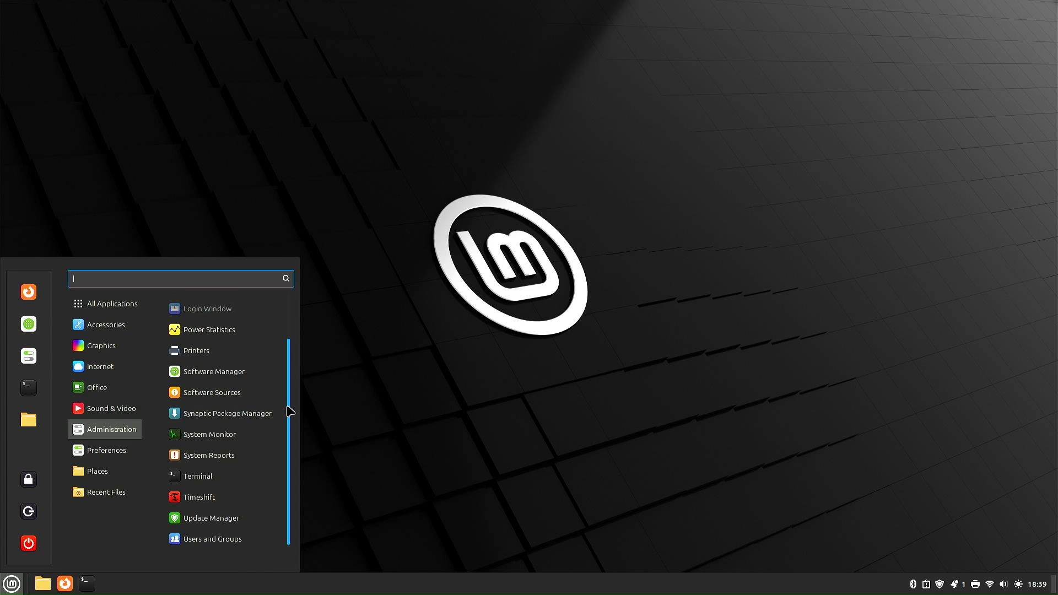
# Browse Administration, Preferences and Recent Files, then close and reopen the menu
pyautogui.moveTo(91, 448)
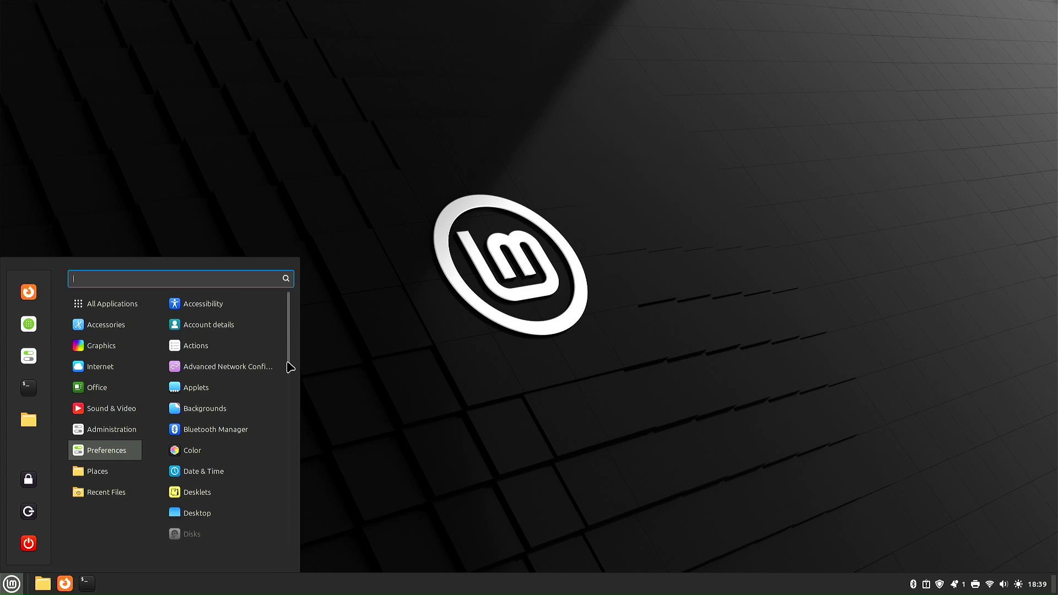
pyautogui.scroll(-3, 292, 386)
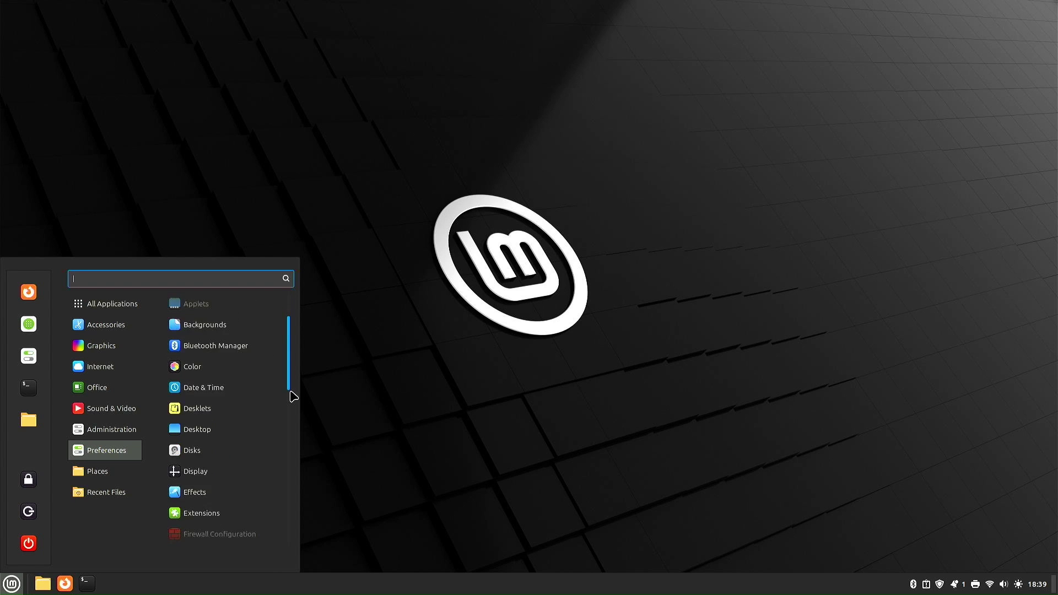
pyautogui.moveTo(290, 392); pyautogui.dragTo(288, 341)
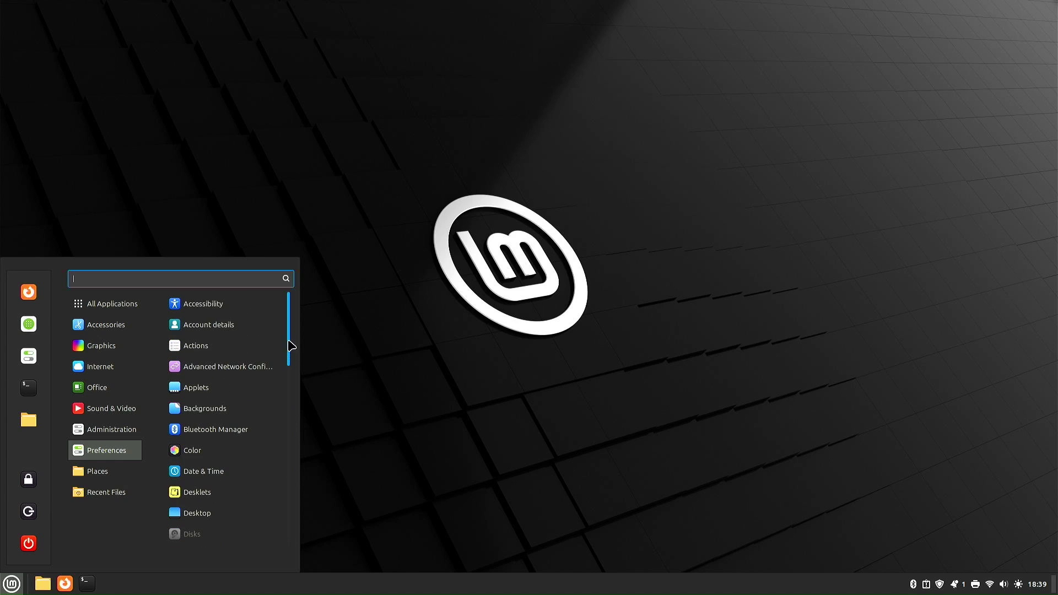
pyautogui.moveTo(92, 492)
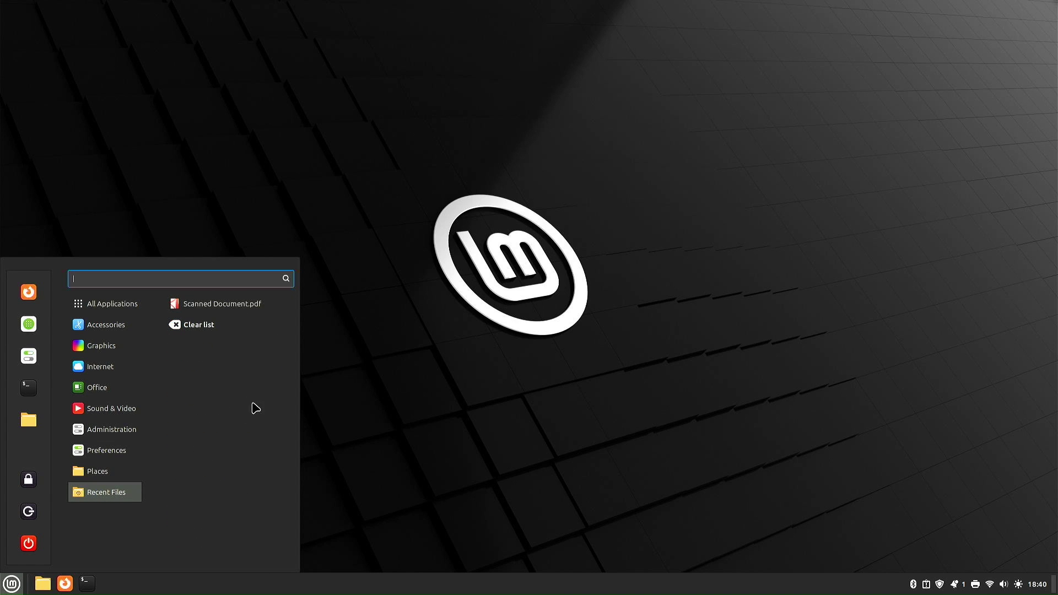
pyautogui.click(11, 584)
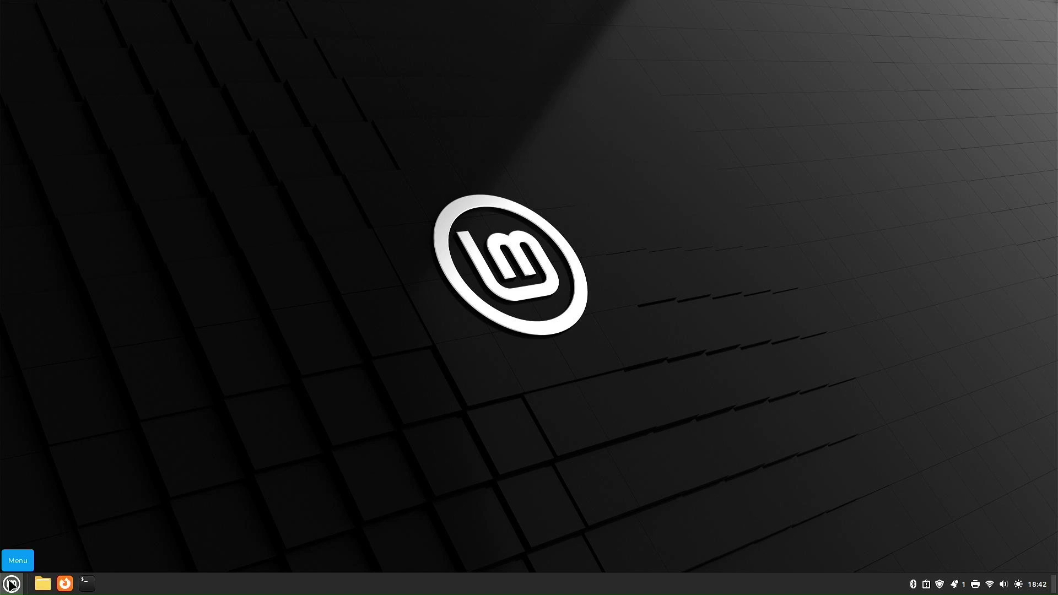
pyautogui.click(11, 584)
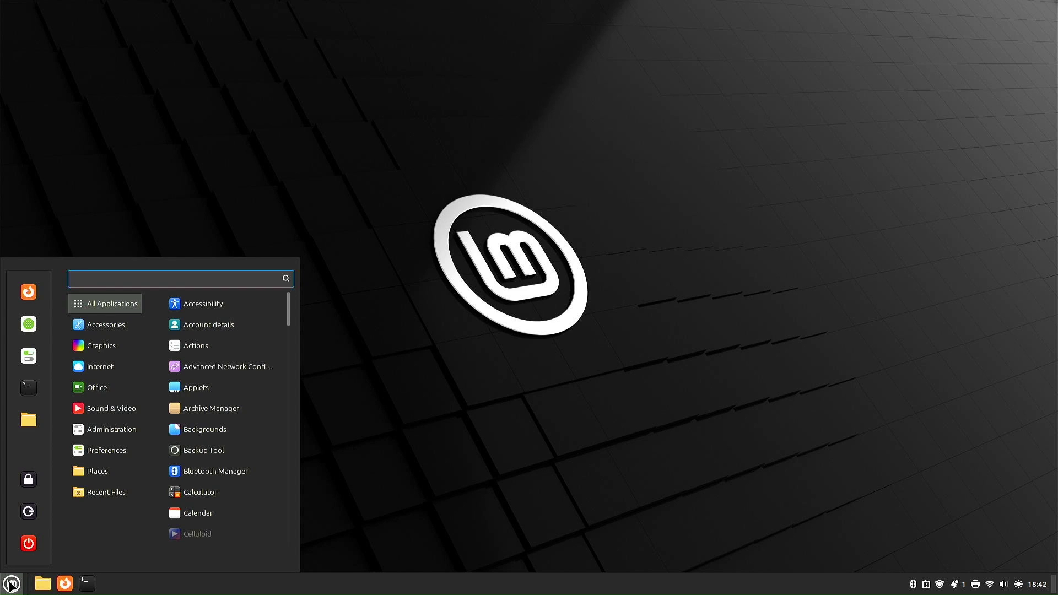
# Launch Firefox and reach the Linux Mint 22 download page via the Home bookmark
pyautogui.click(32, 292)
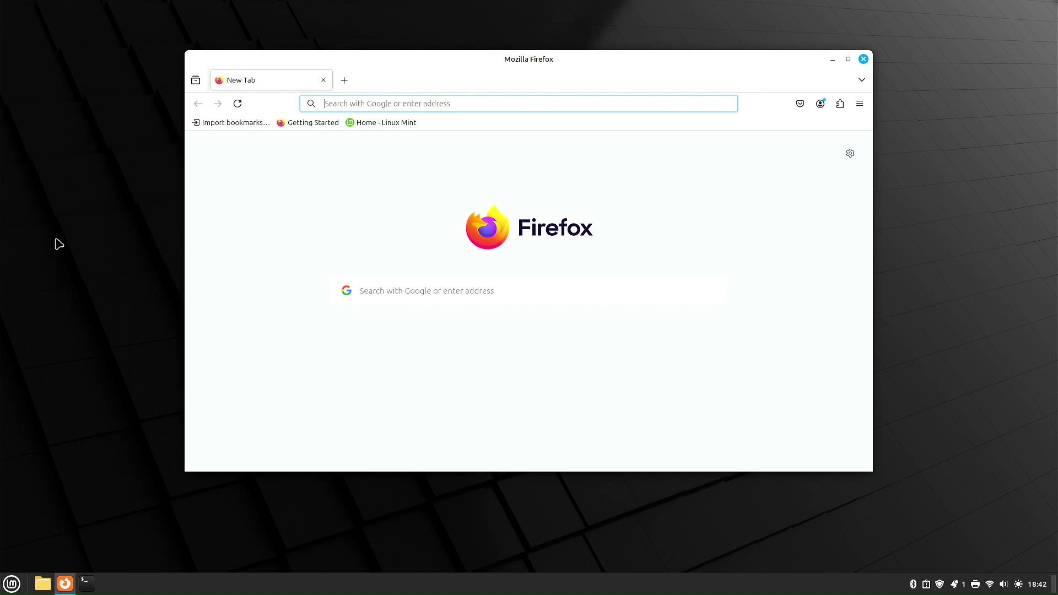
pyautogui.click(380, 127)
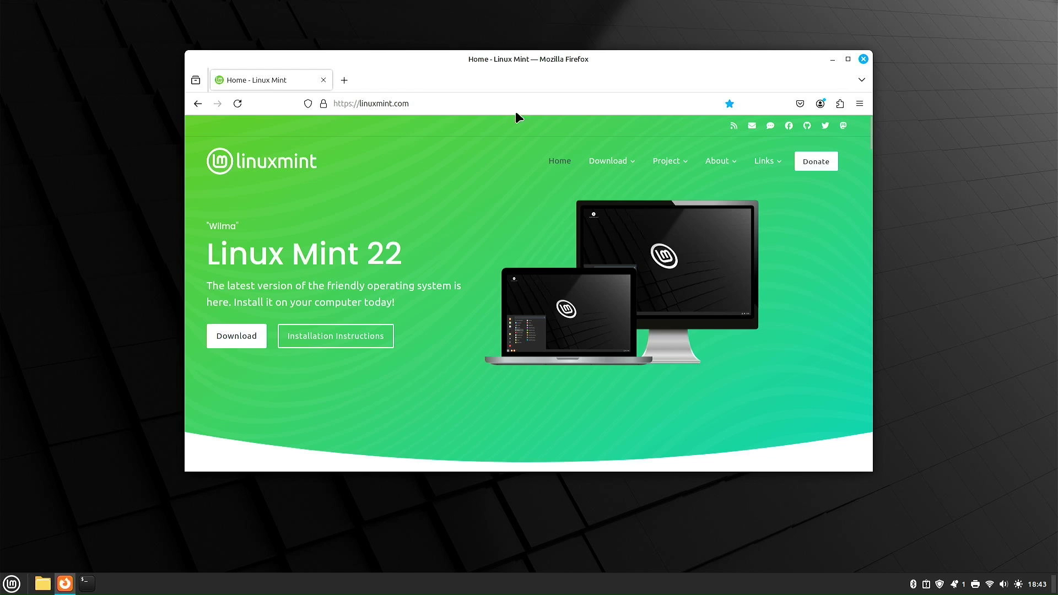
pyautogui.moveTo(635, 162)
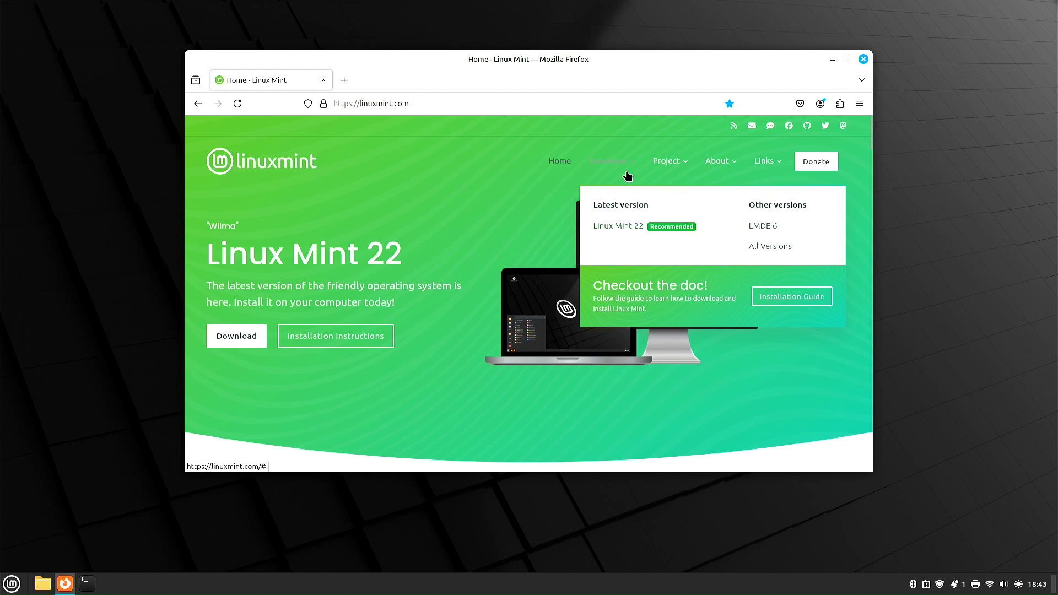
pyautogui.click(641, 226)
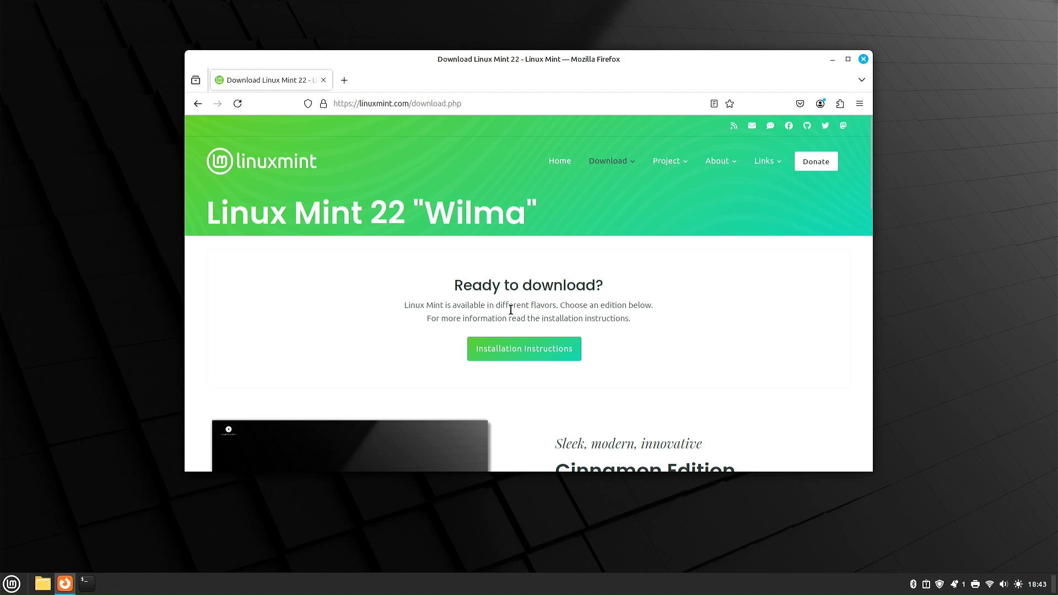
# Scroll the download page and open New Features under Cinnamon Edition
pyautogui.moveTo(498, 305); pyautogui.dragTo(554, 304)
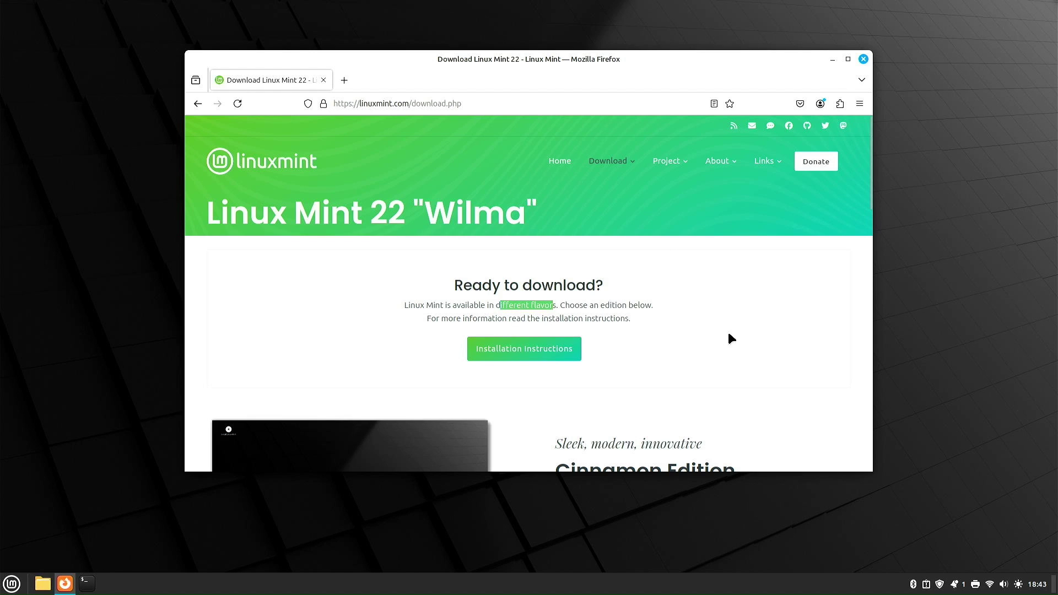
pyautogui.click(753, 325)
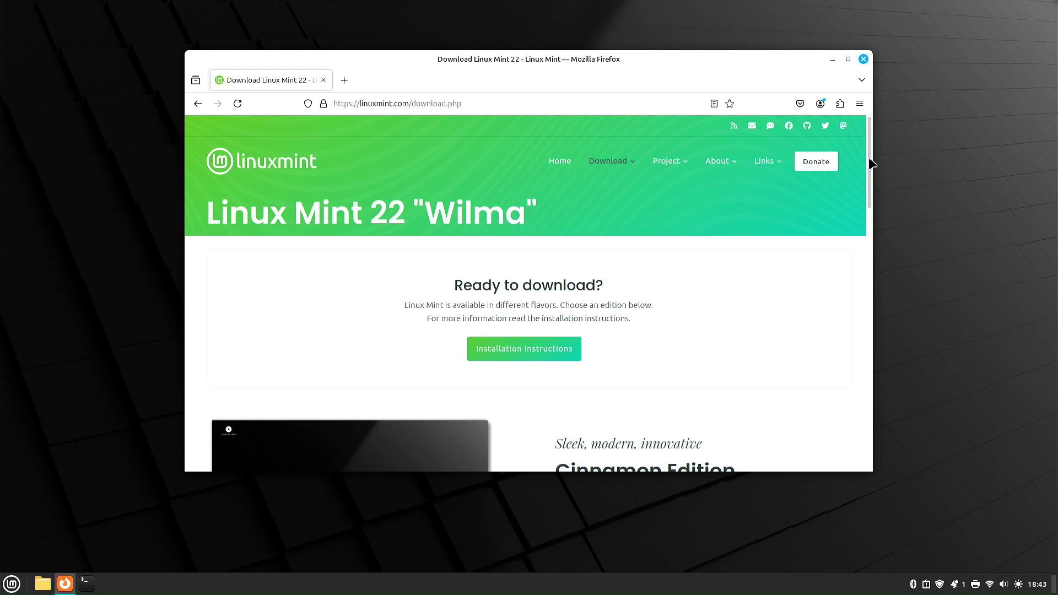
pyautogui.moveTo(869, 161); pyautogui.dragTo(876, 221)
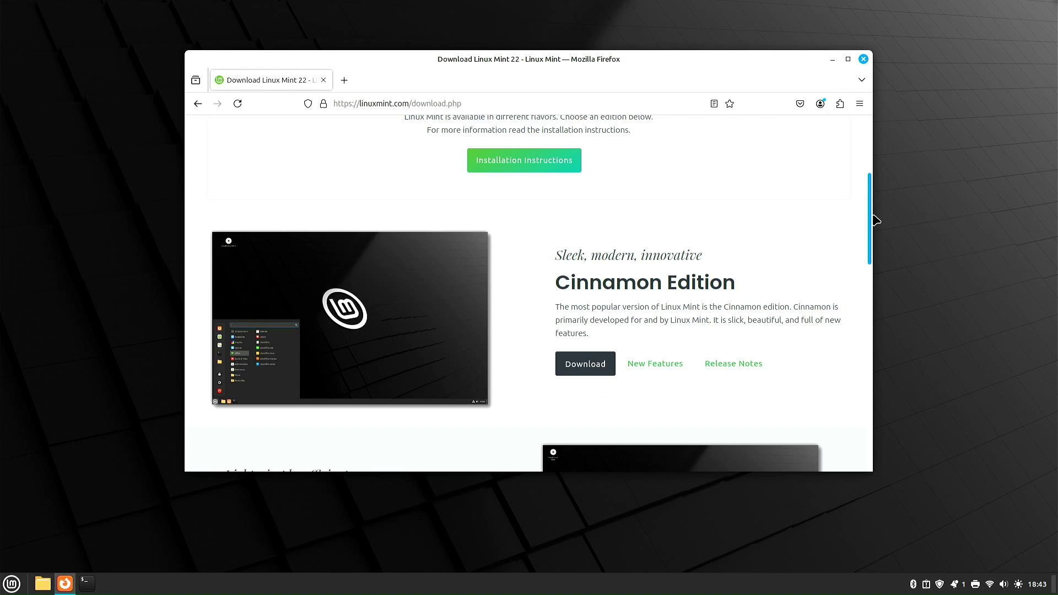
pyautogui.moveTo(876, 221); pyautogui.dragTo(879, 259)
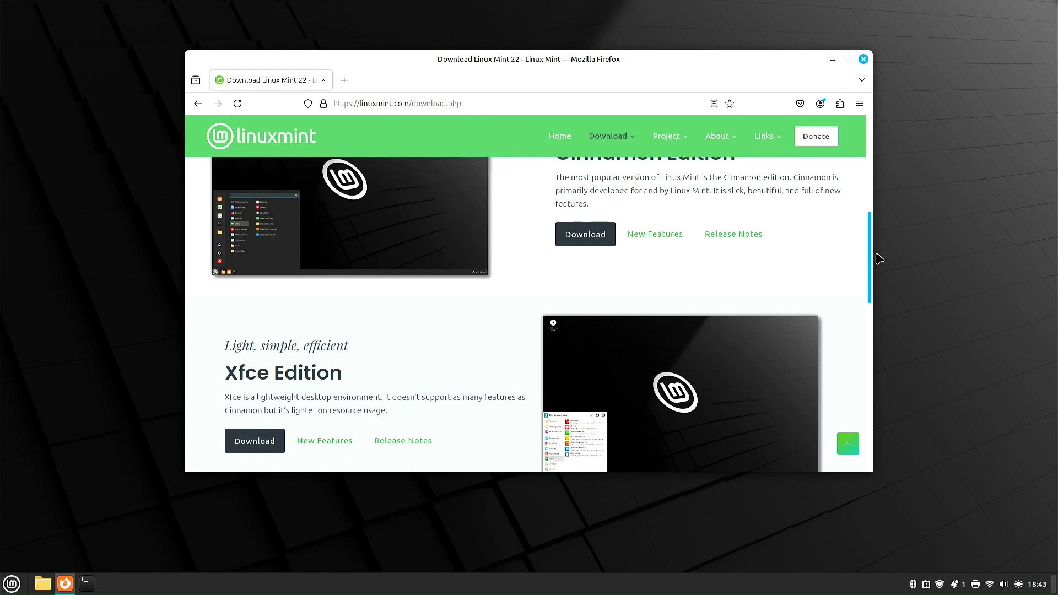
pyautogui.moveTo(879, 258); pyautogui.dragTo(893, 221)
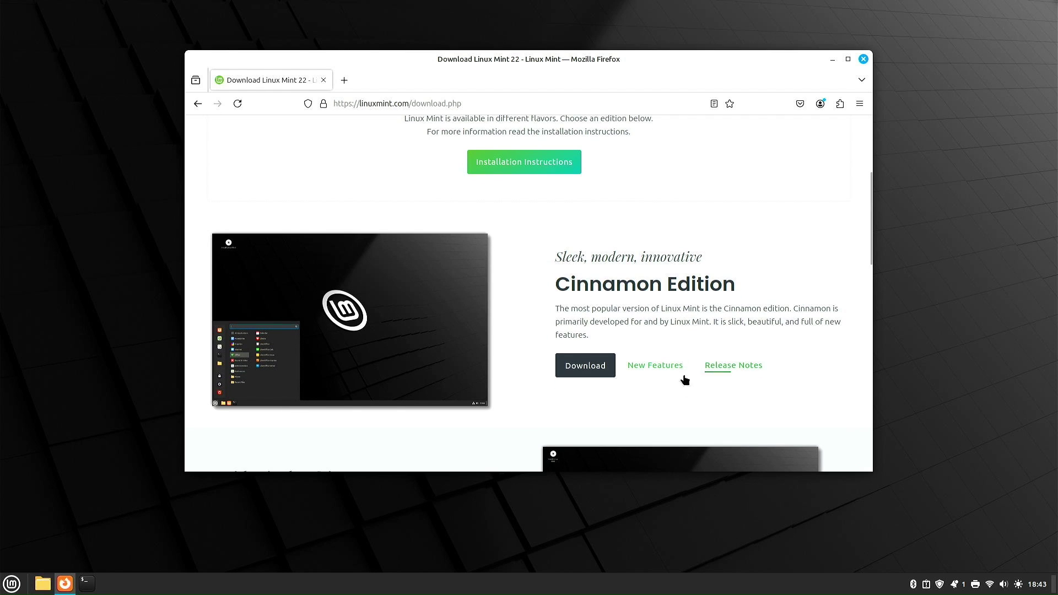
pyautogui.click(654, 370)
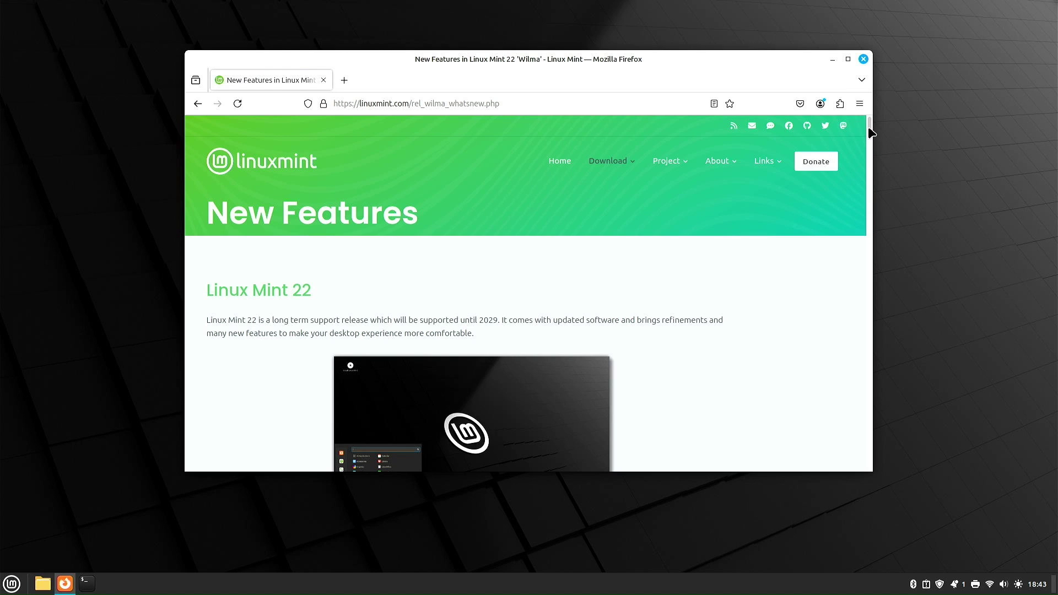
# Scroll through the New Features page, then close Firefox
pyautogui.scroll(-2, 868, 137)
pyautogui.moveTo(868, 137); pyautogui.dragTo(869, 104)
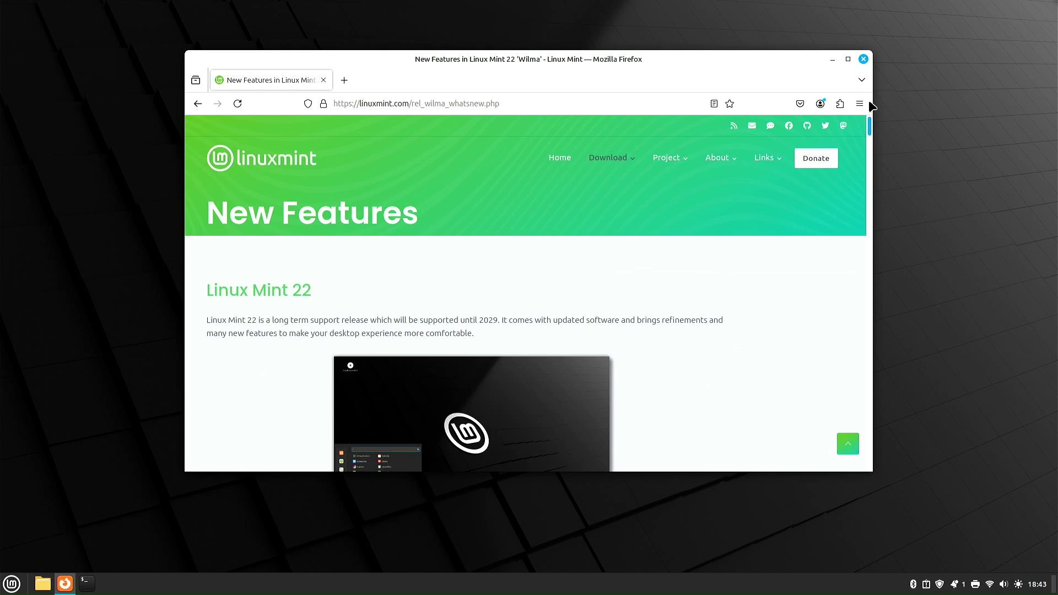
pyautogui.click(863, 59)
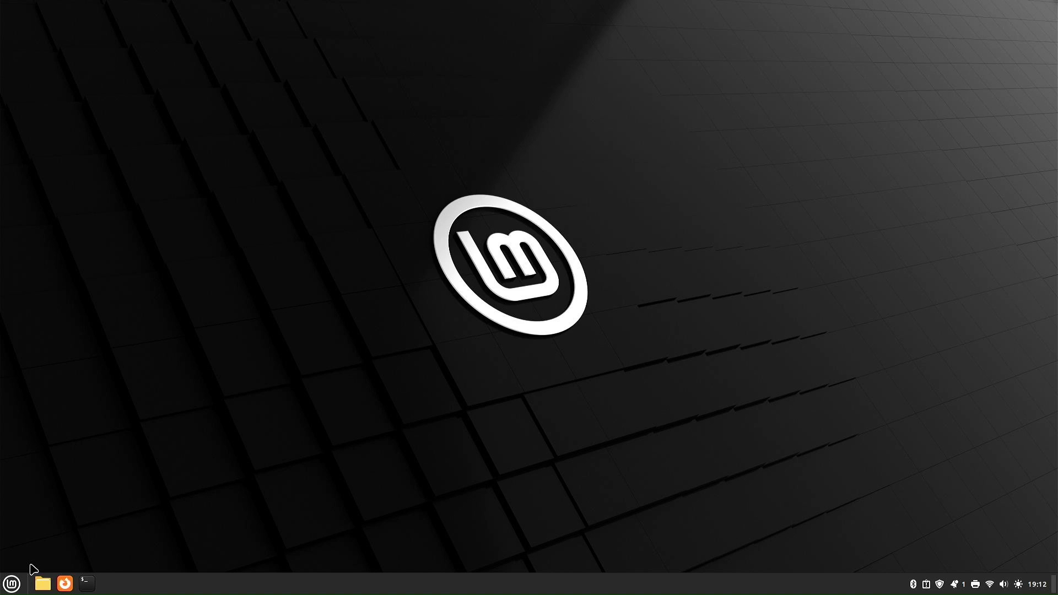
# Launch LibreOffice Writer from the menu's search results for 'wold'
pyautogui.click(14, 583)
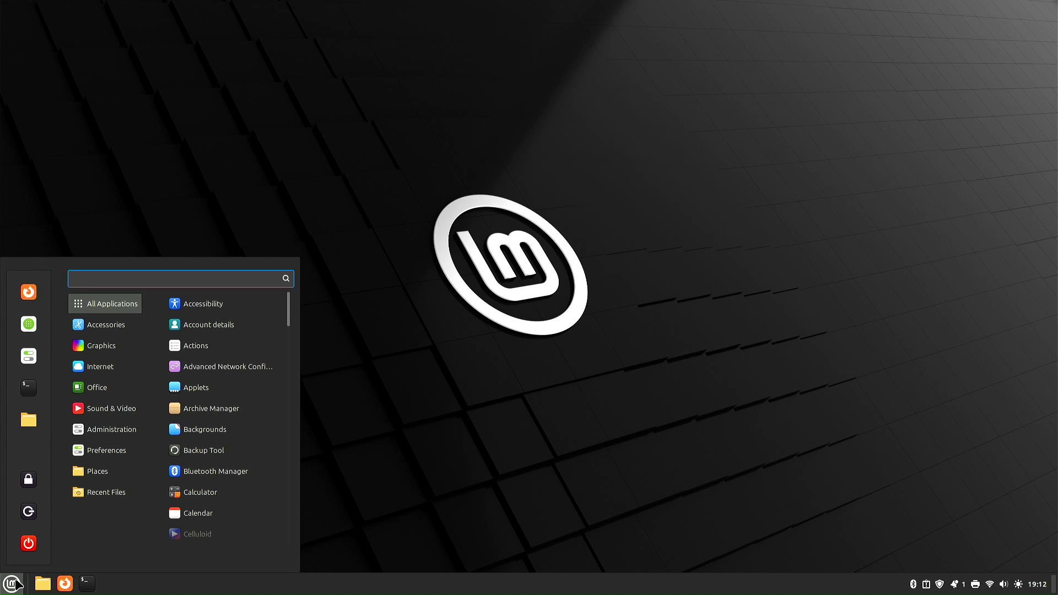
pyautogui.moveTo(125, 408)
pyautogui.moveTo(120, 388)
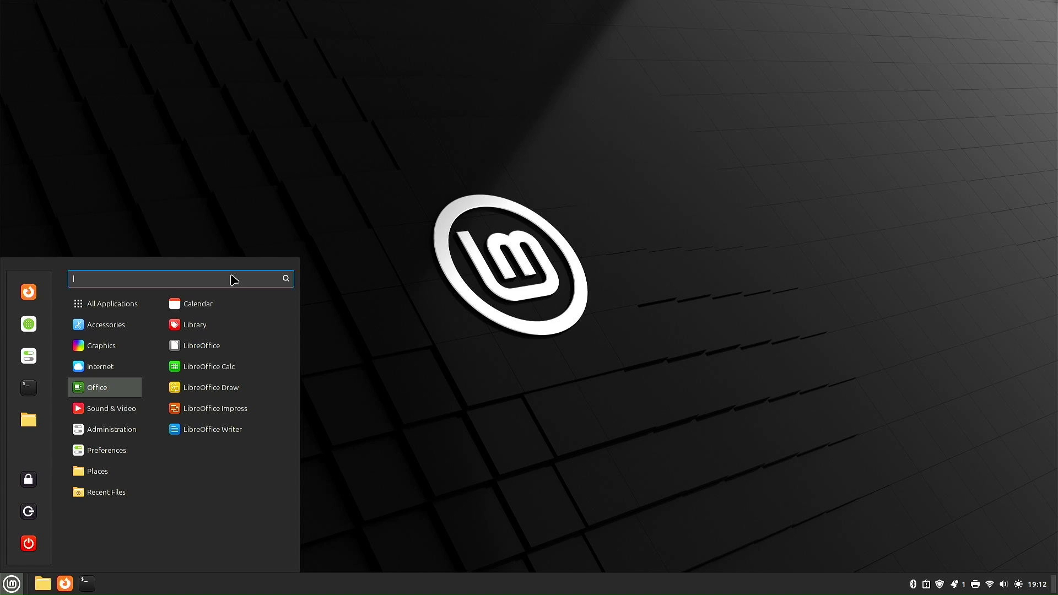
pyautogui.write('wol')
pyautogui.write('d')
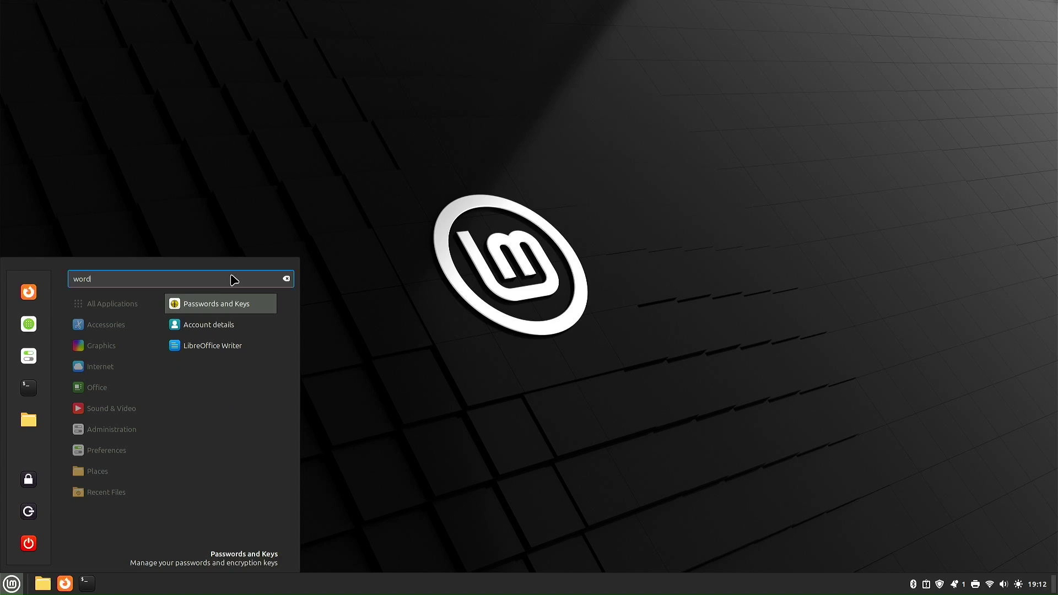
pyautogui.click(210, 348)
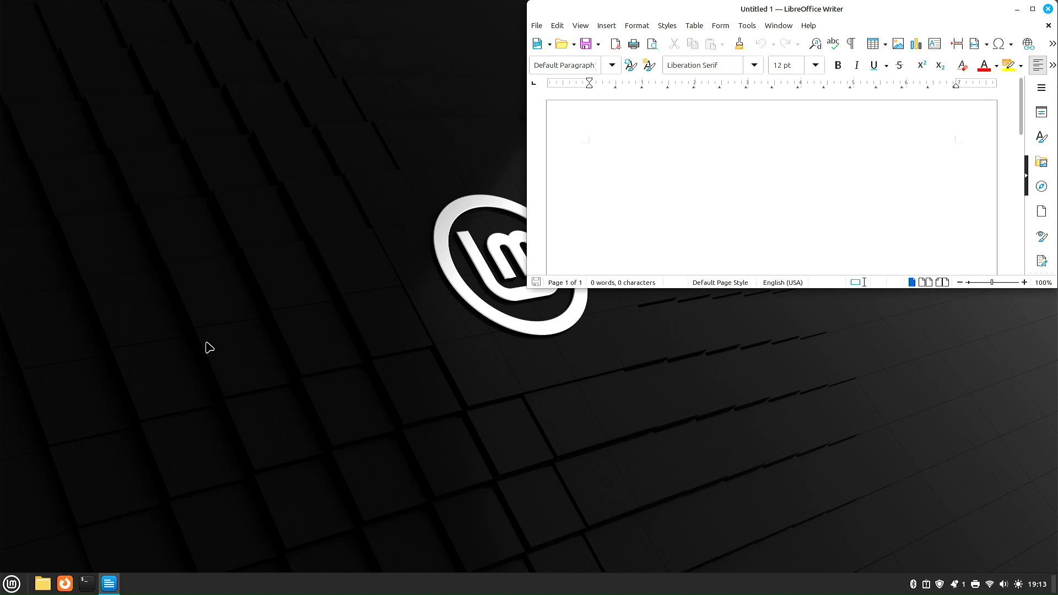
# Launch Document Scanner from the menu's Graphics category
pyautogui.click(8, 584)
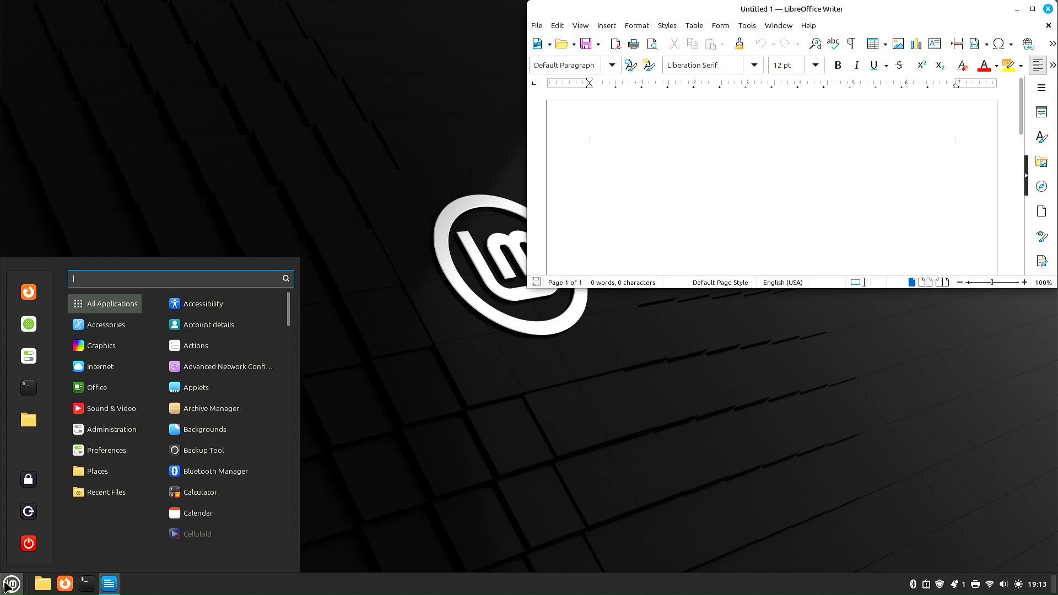
pyautogui.moveTo(129, 451)
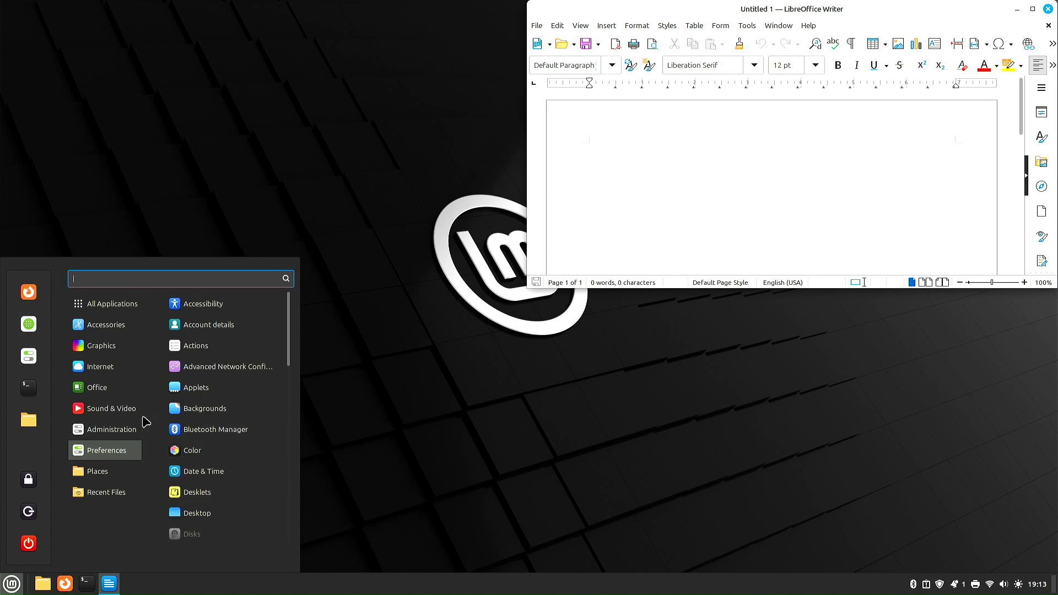
pyautogui.moveTo(131, 348)
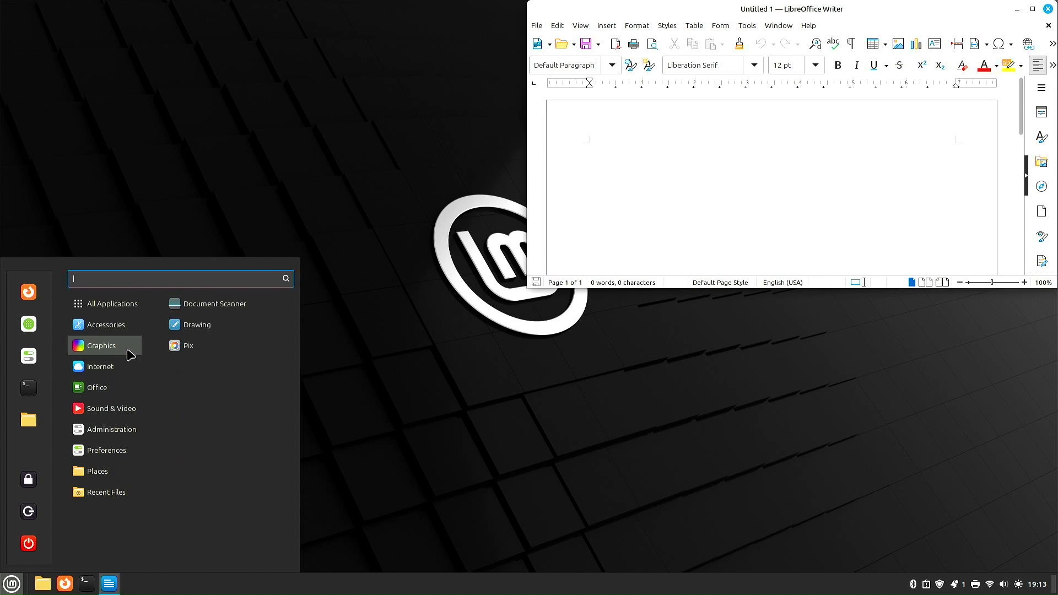
pyautogui.click(213, 303)
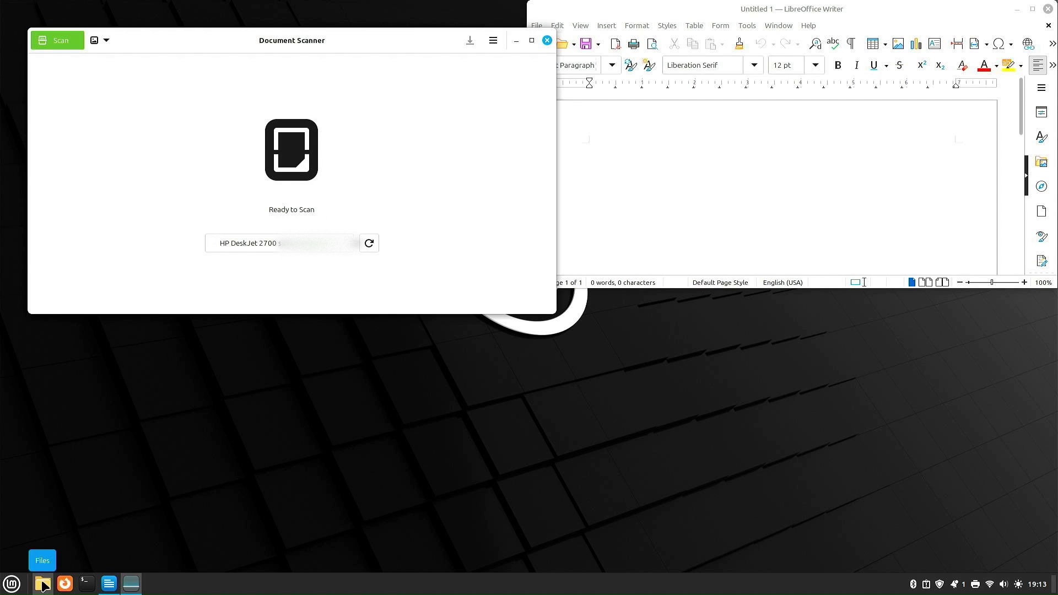
# Open the Home folder, move it to the lower right, and start a scan in Document Scanner
pyautogui.click(44, 586)
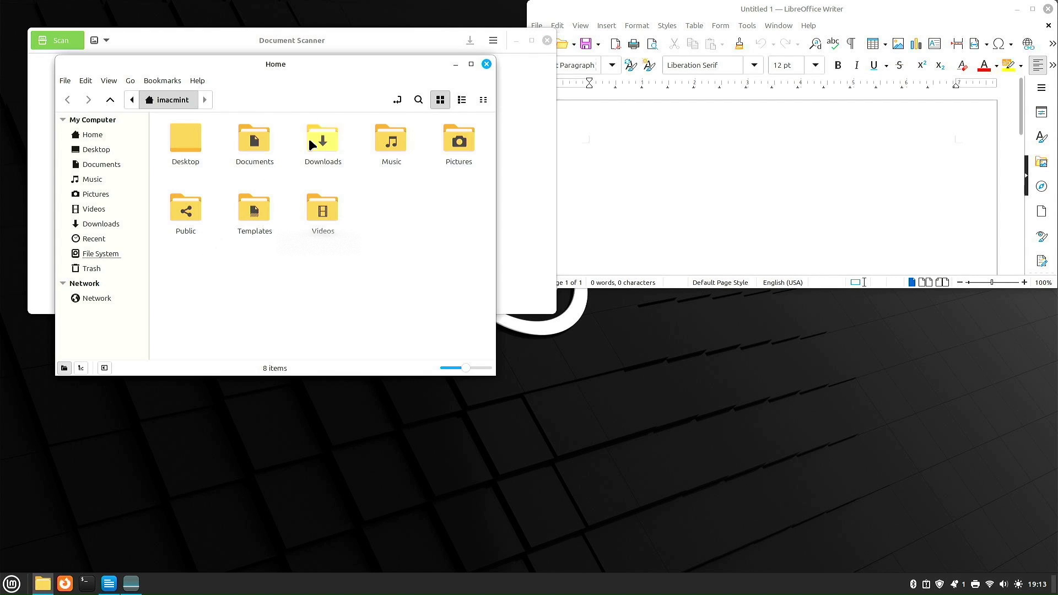
pyautogui.moveTo(330, 64); pyautogui.dragTo(818, 210)
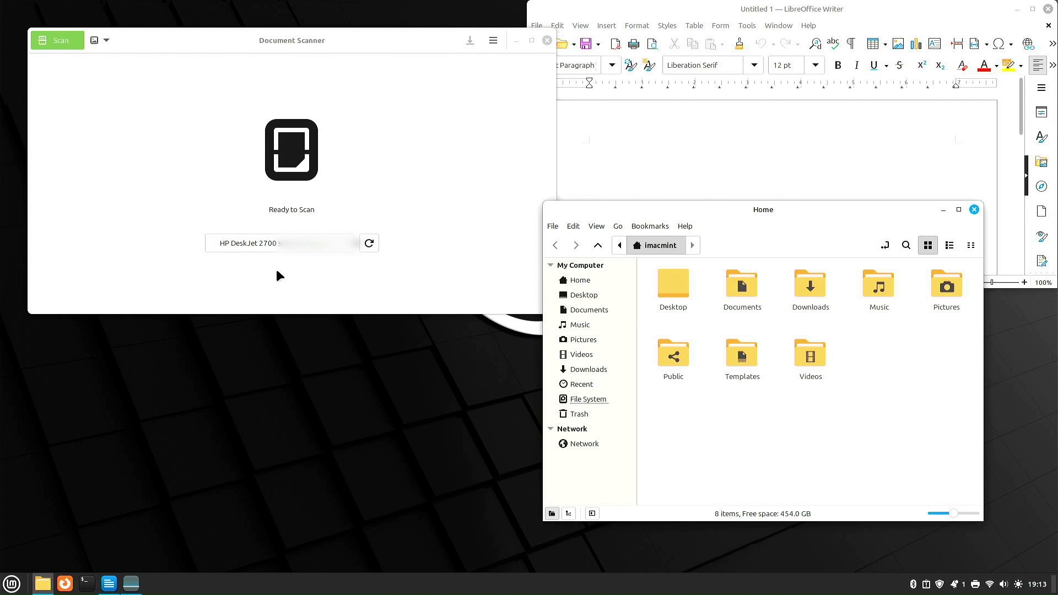
pyautogui.click(58, 37)
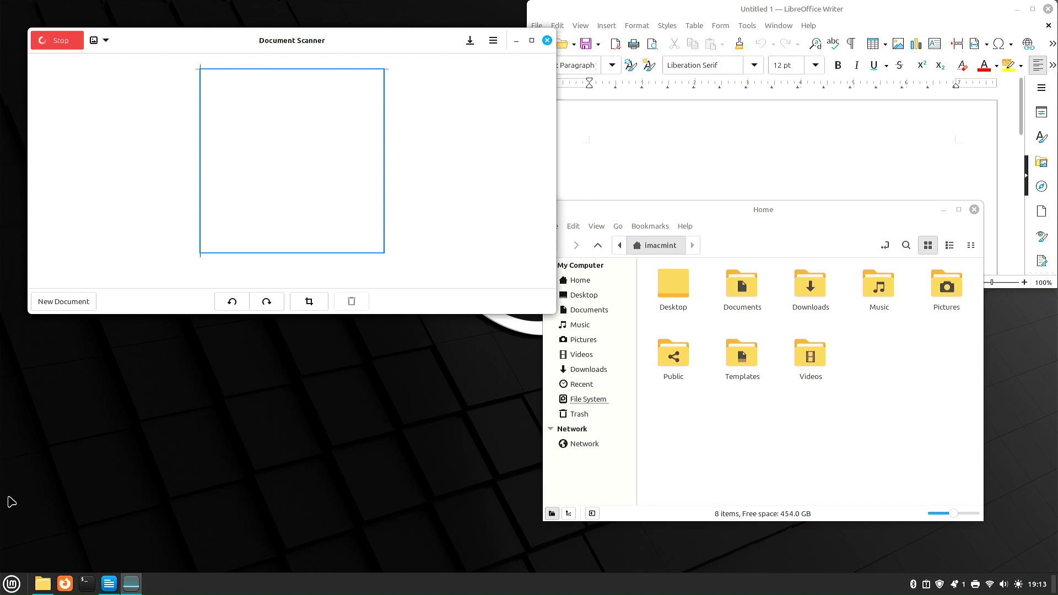
# Launch Firewall Configuration from Preferences, then bring Document Scanner forward and move the password prompt aside
pyautogui.click(11, 584)
pyautogui.moveTo(100, 433)
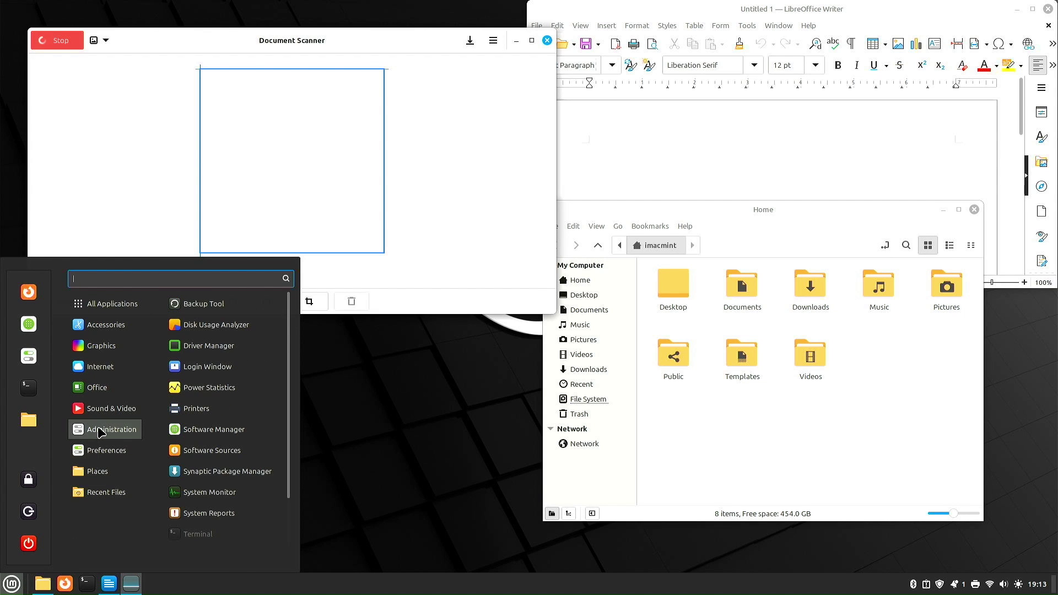
pyautogui.moveTo(113, 450)
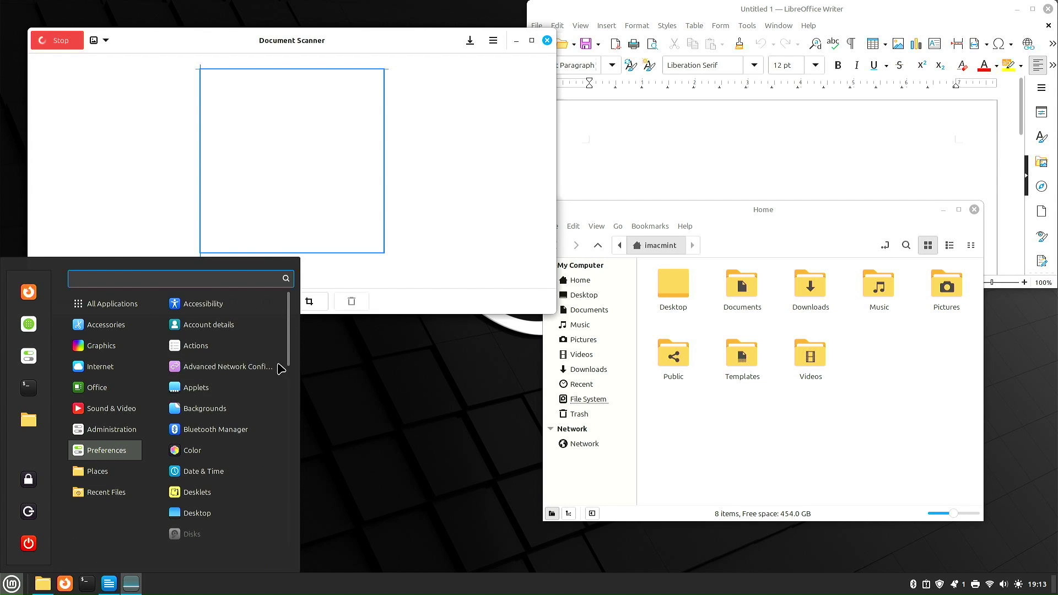
pyautogui.moveTo(280, 367); pyautogui.dragTo(292, 418)
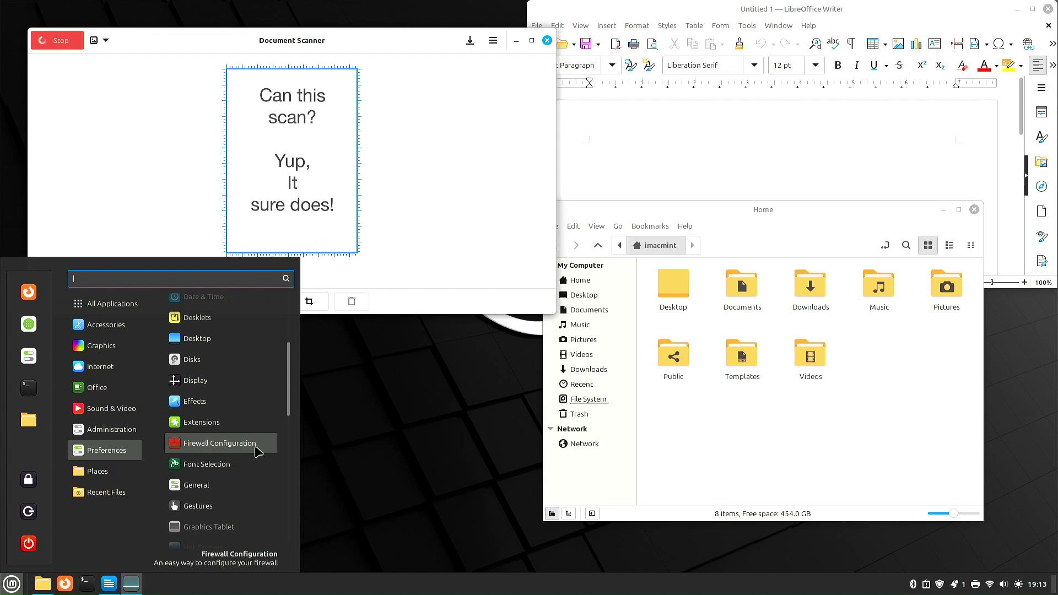
pyautogui.click(251, 449)
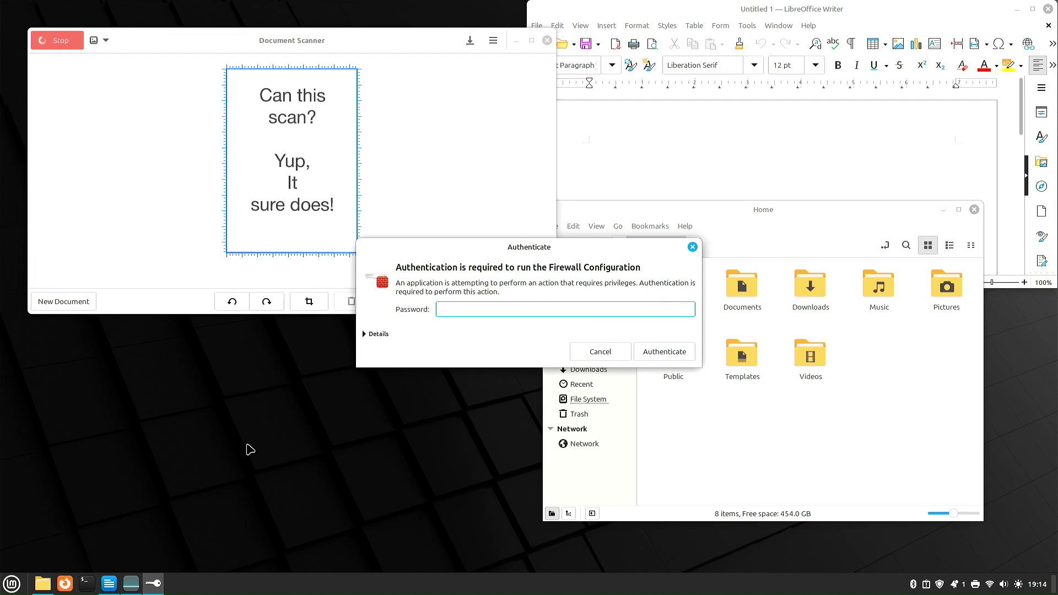
pyautogui.click(281, 124)
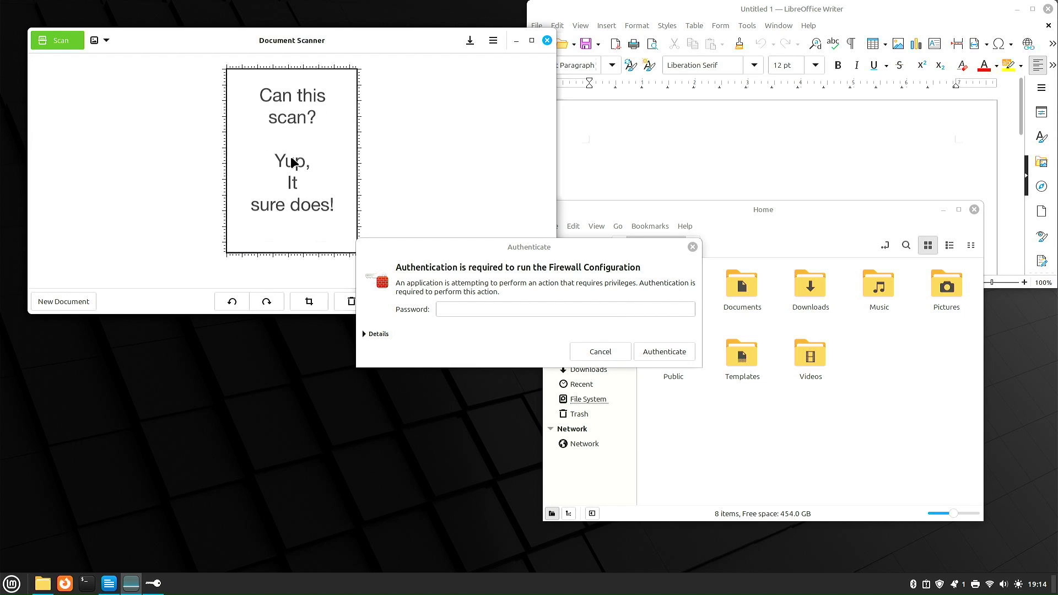
pyautogui.moveTo(465, 242); pyautogui.dragTo(691, 317)
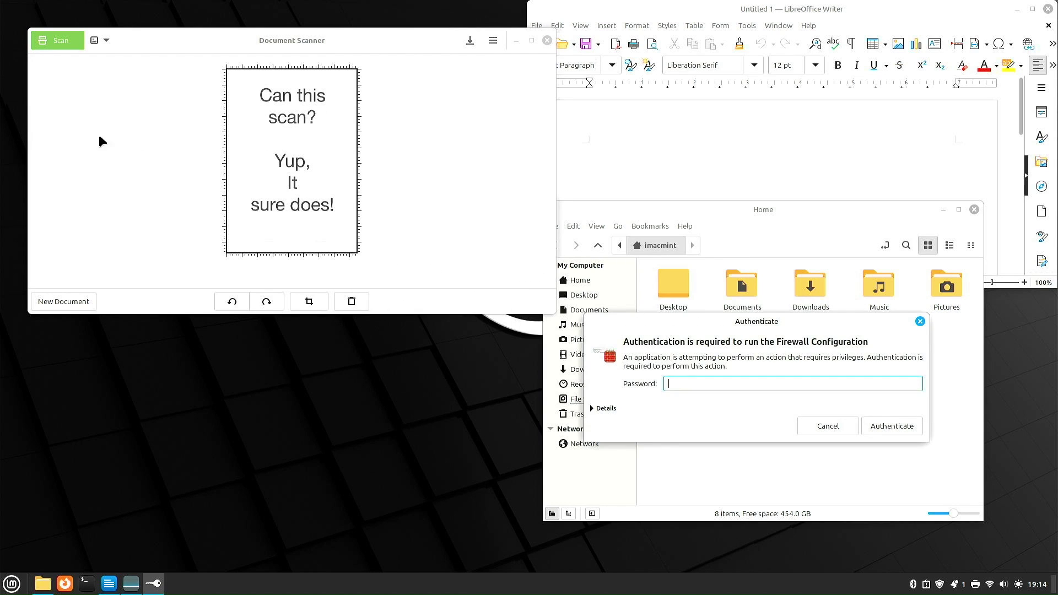
# Save the scan over the existing Scanned Document.pdf, then move the password prompt back to centre
pyautogui.click(470, 41)
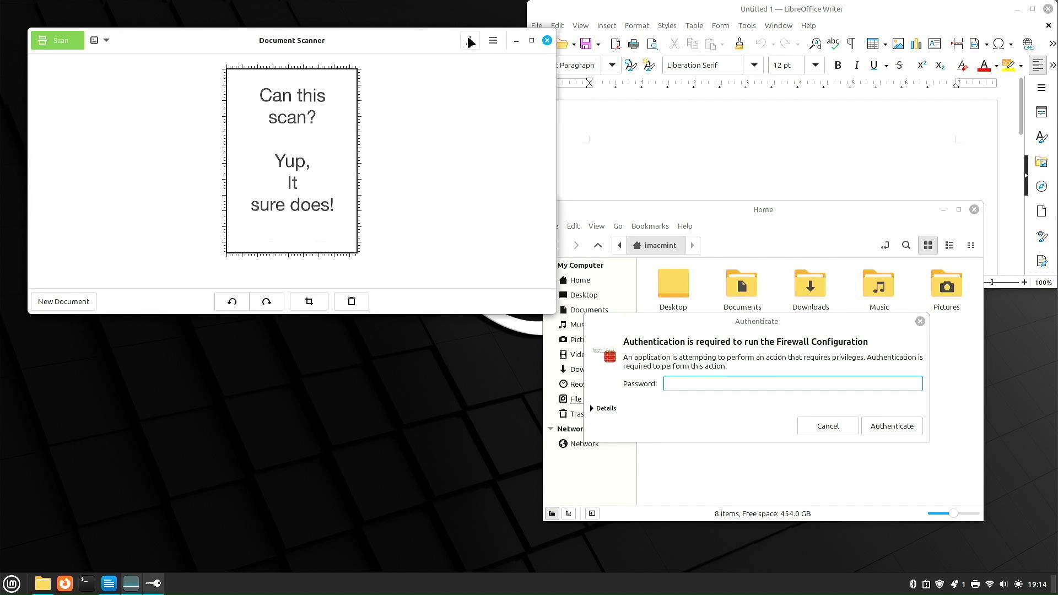
pyautogui.click(131, 92)
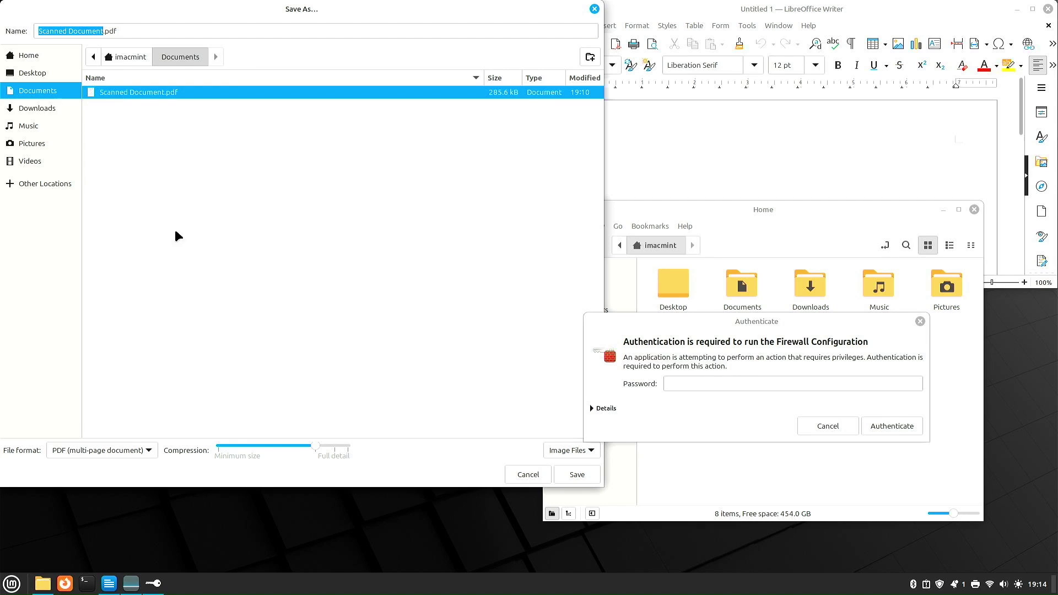
pyautogui.click(560, 471)
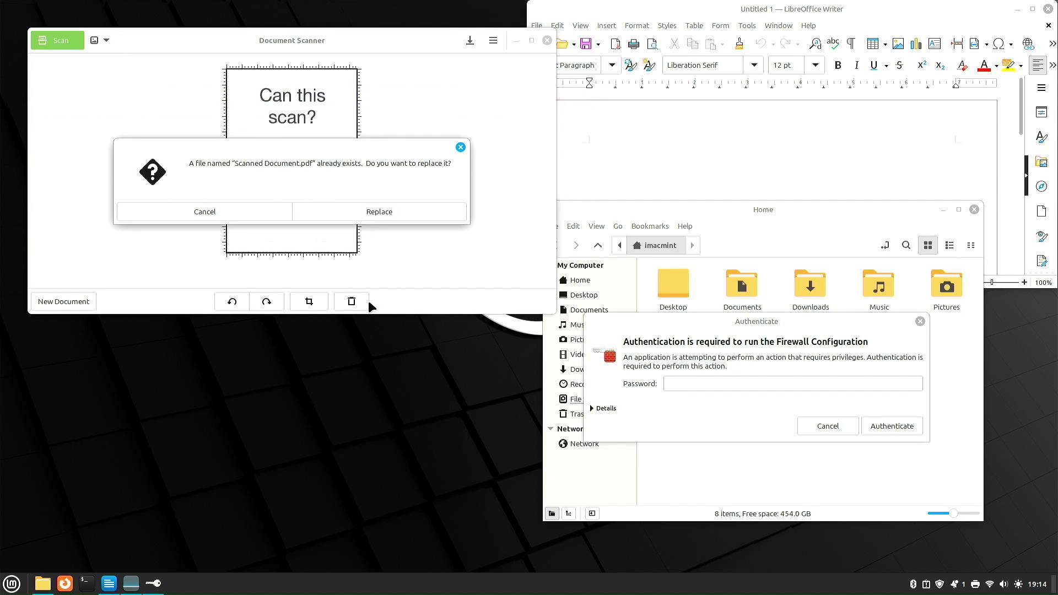
pyautogui.click(358, 217)
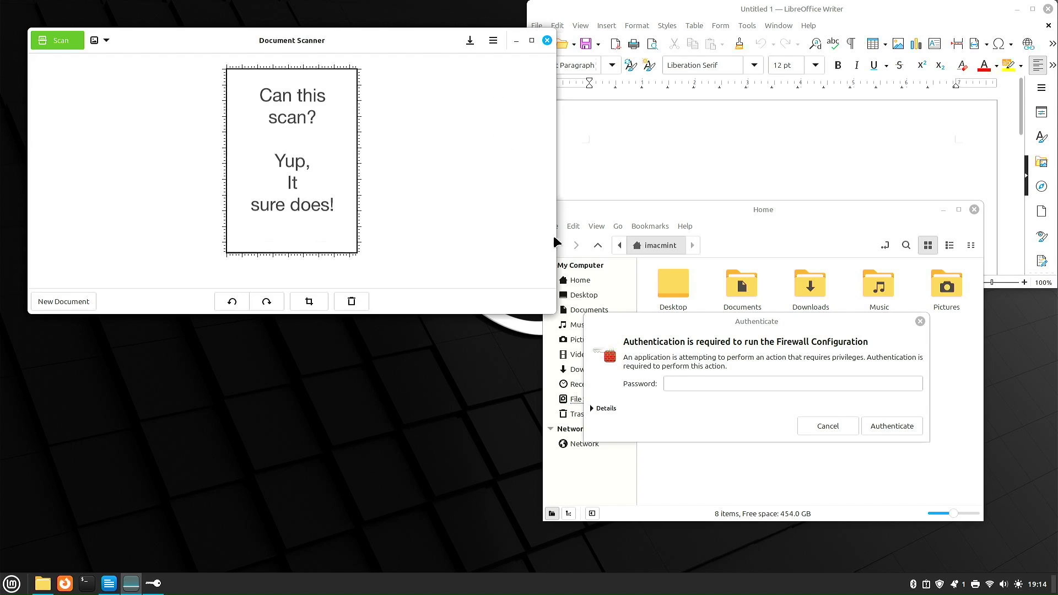
pyautogui.moveTo(677, 320); pyautogui.dragTo(362, 247)
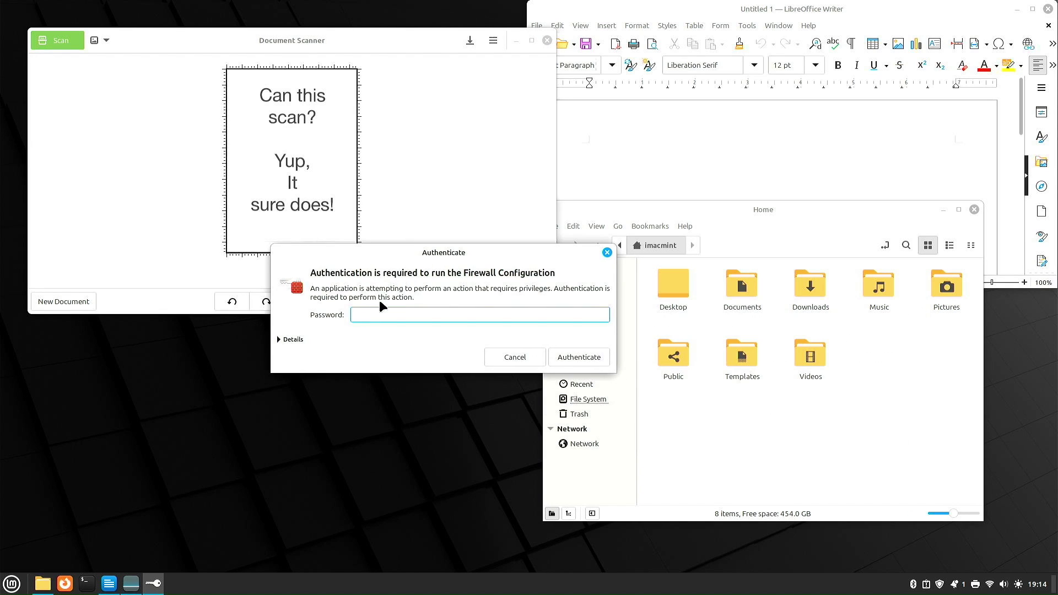
# Authenticate, toggle the firewall Status off, on and off again, then close the Firewall window
pyautogui.press('Return')
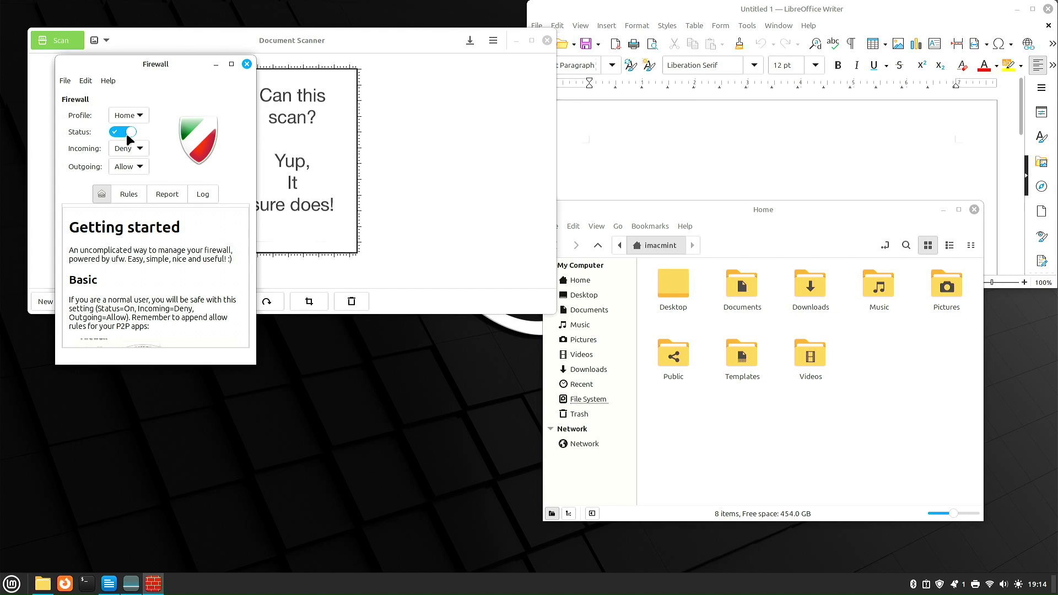
pyautogui.click(127, 137)
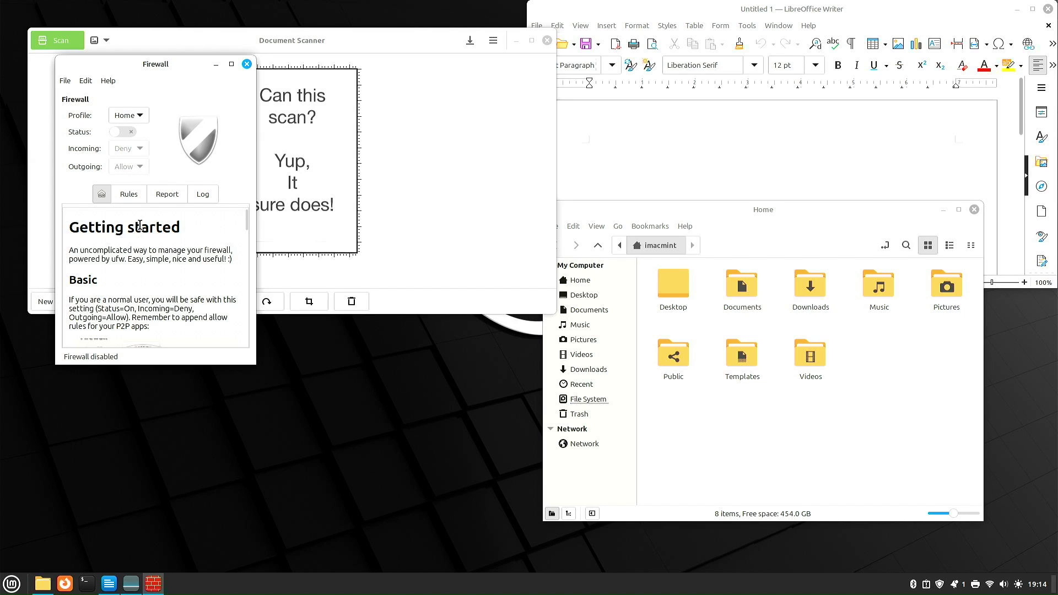
pyautogui.click(121, 133)
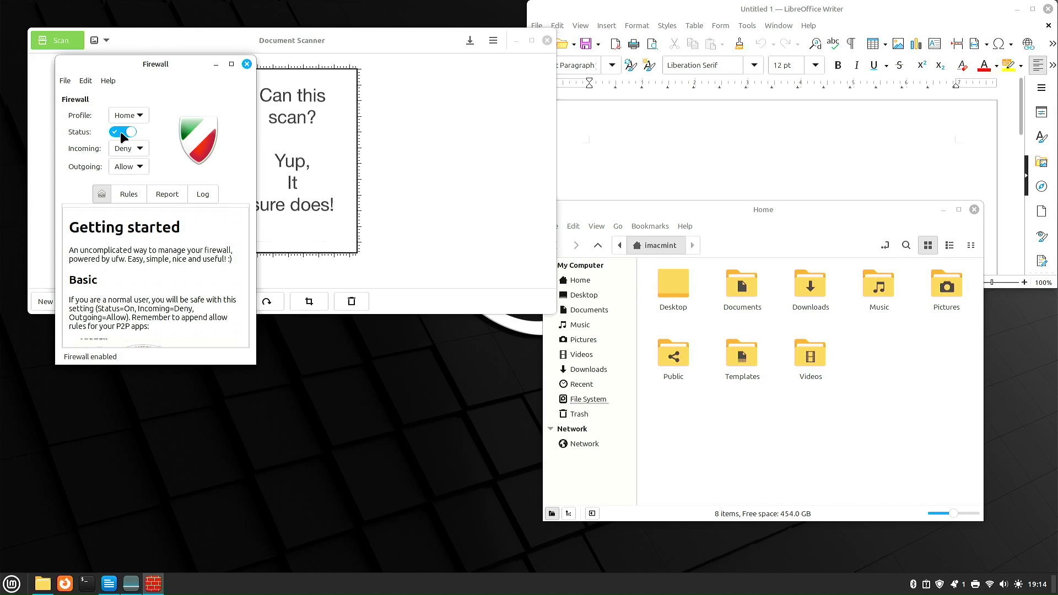
pyautogui.click(122, 132)
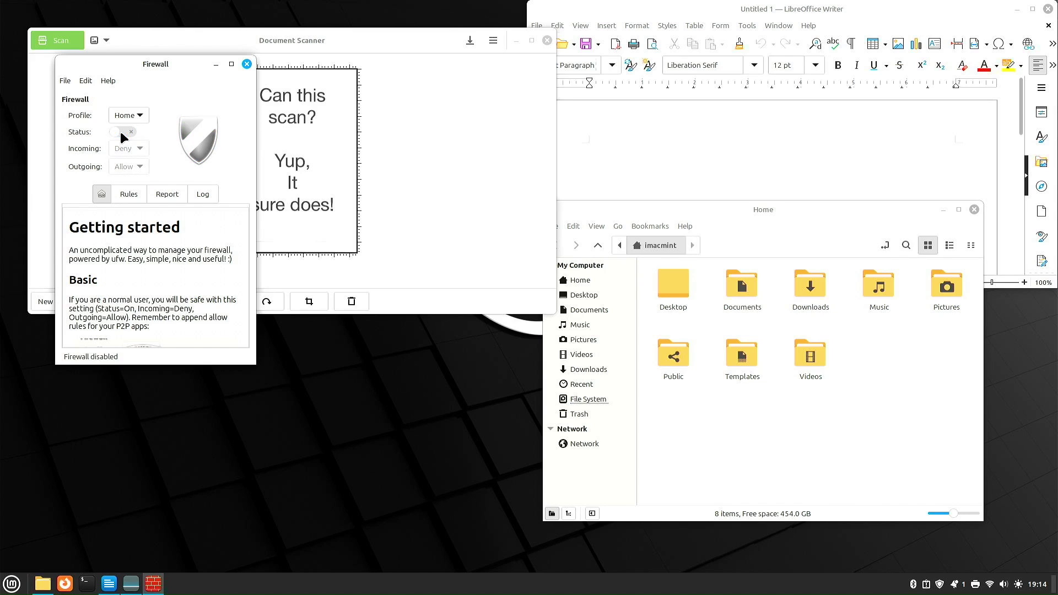
pyautogui.click(246, 64)
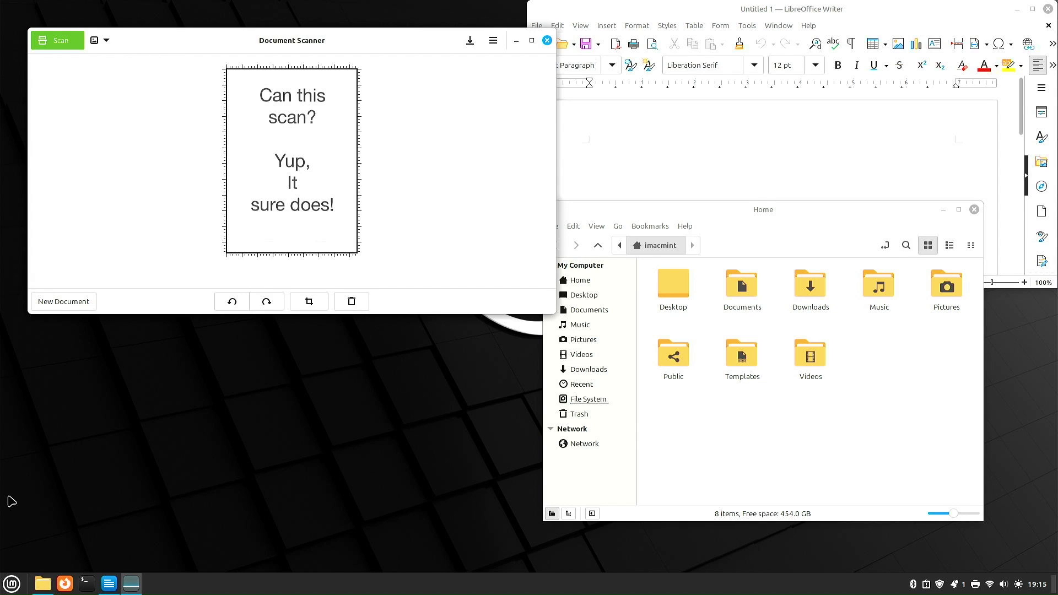
# Launch Software Manager from the menu favourites, showing featured apps like VLC and Inkscape
pyautogui.click(11, 583)
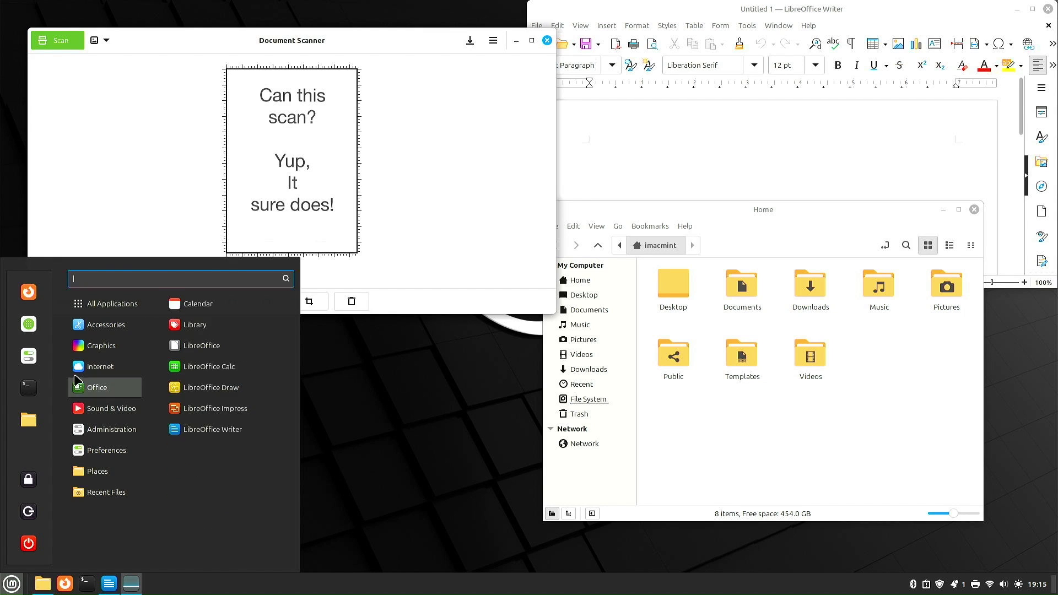
pyautogui.click(28, 325)
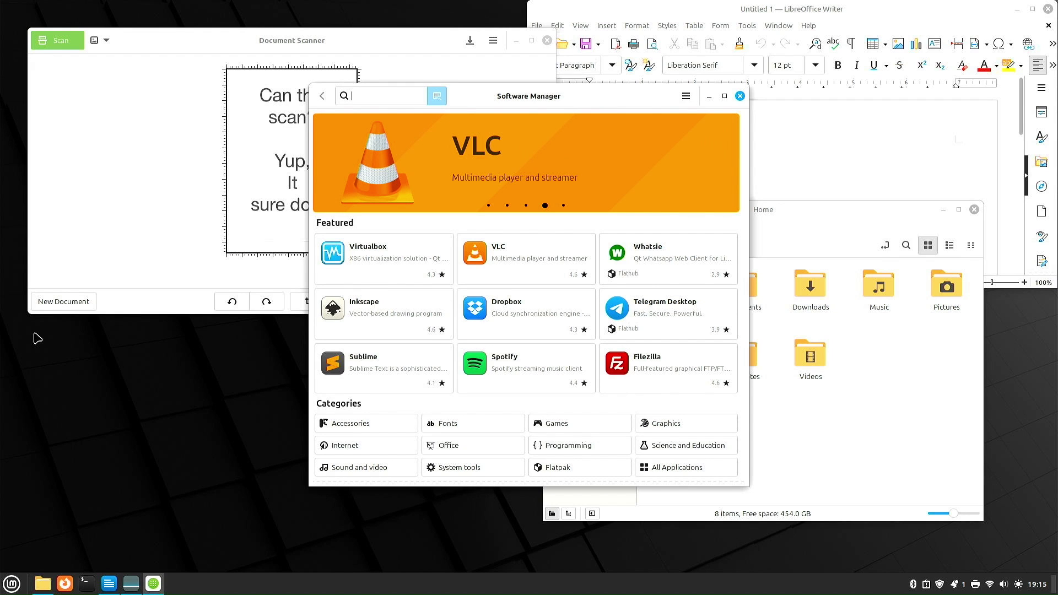
pyautogui.hotkey('alt', 'Tab')
pyautogui.hotkey('alt', 'Tab')
pyautogui.hotkey('alt', 'Tab')
pyautogui.hotkey('alt', 'Tab')
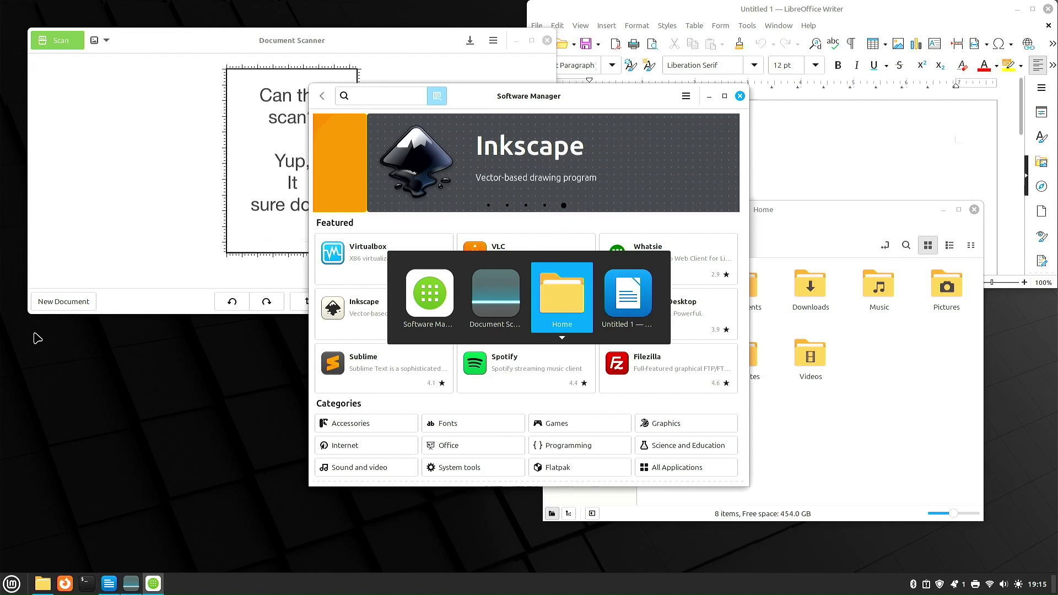
# Cycle windows with Alt+Tab past LibreOffice Writer until Document Scanner is in front
pyautogui.hotkey('alt', 'Tab')
pyautogui.hotkey('alt', 'Tab')
pyautogui.hotkey('alt', 'Tab')
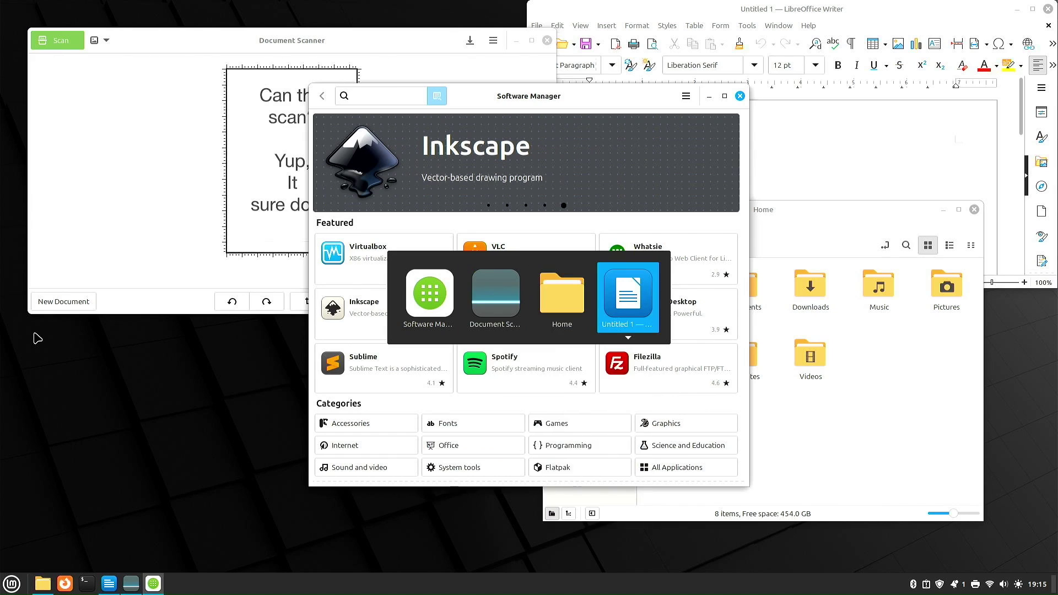
pyautogui.hotkey('alt', 'Tab')
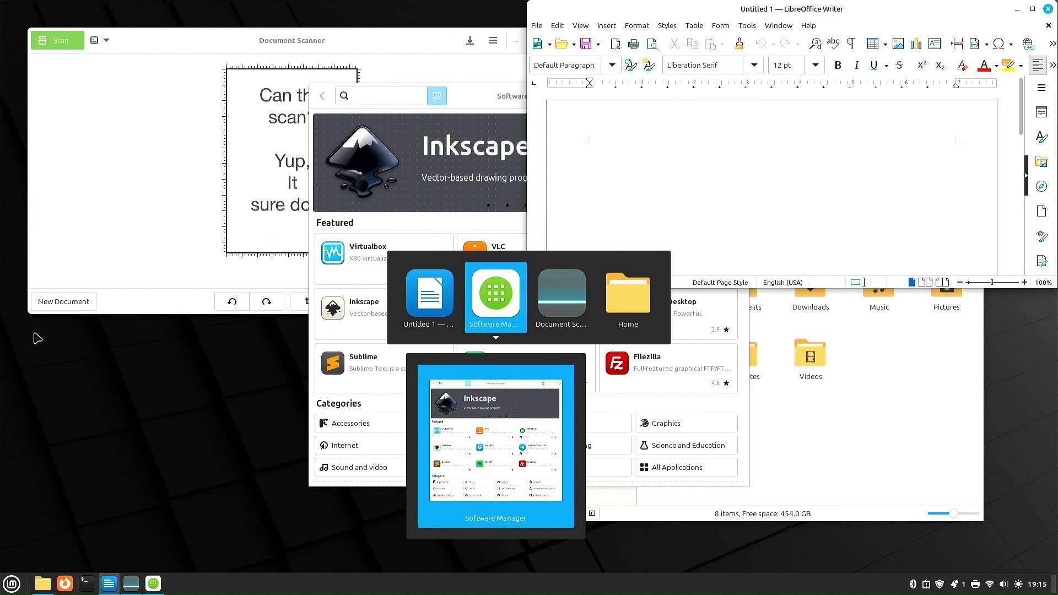
pyautogui.hotkey('alt', 'Tab')
pyautogui.hotkey('alt', 'Tab')
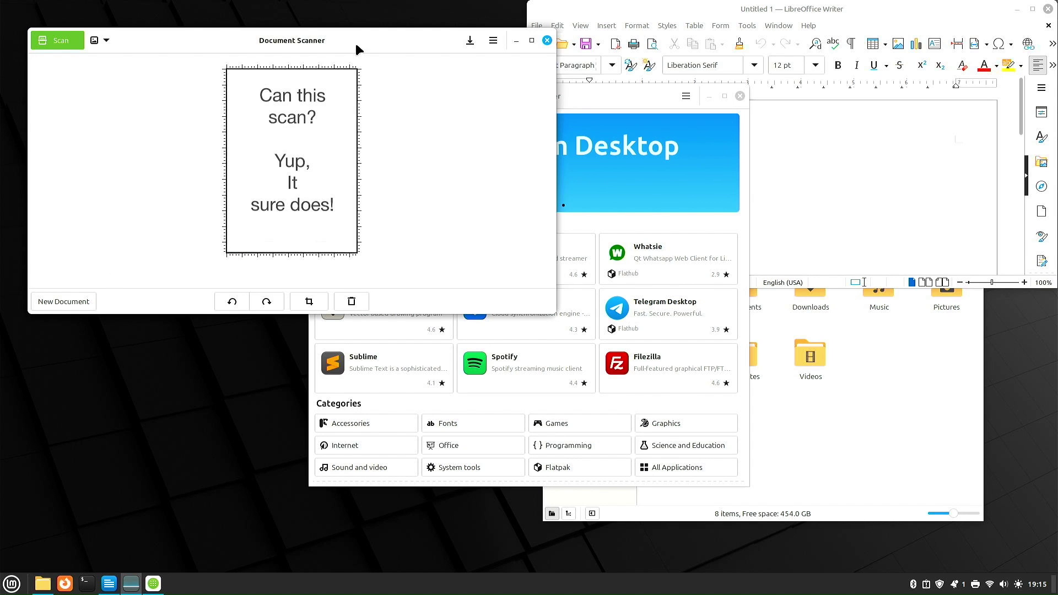
# Maximize and restore Document Scanner, then tile it left and Software Manager right
pyautogui.moveTo(358, 41); pyautogui.dragTo(549, 162)
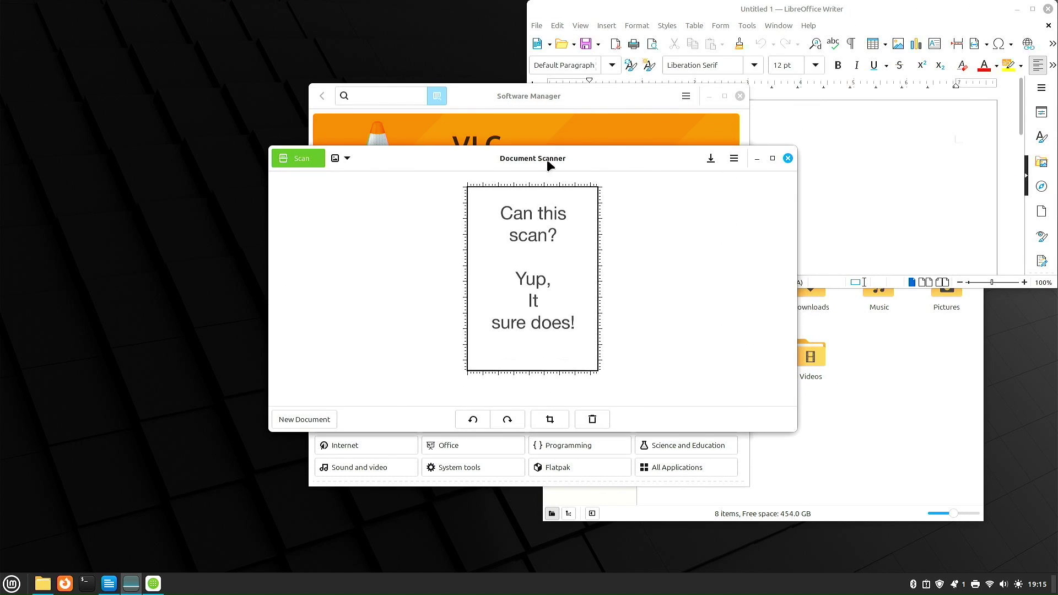
pyautogui.click(772, 158)
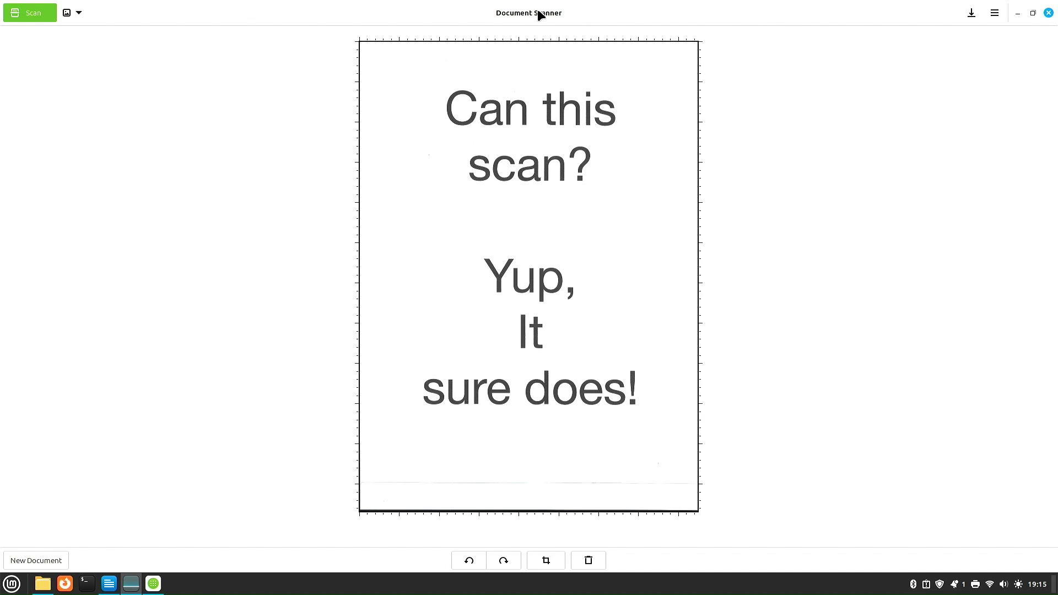
pyautogui.click(1033, 12)
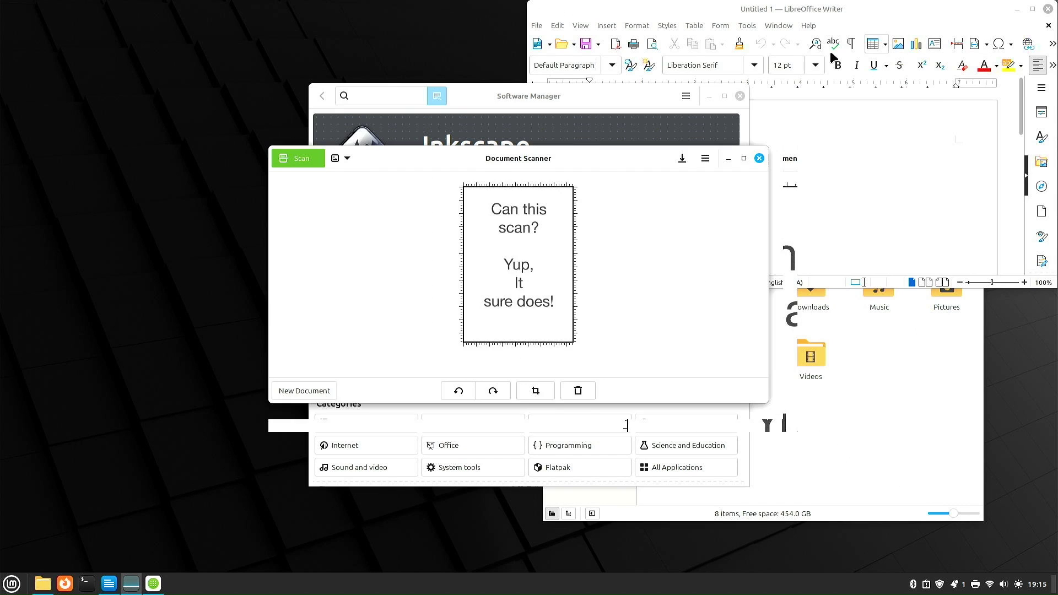
pyautogui.moveTo(586, 148); pyautogui.dragTo(1, 296)
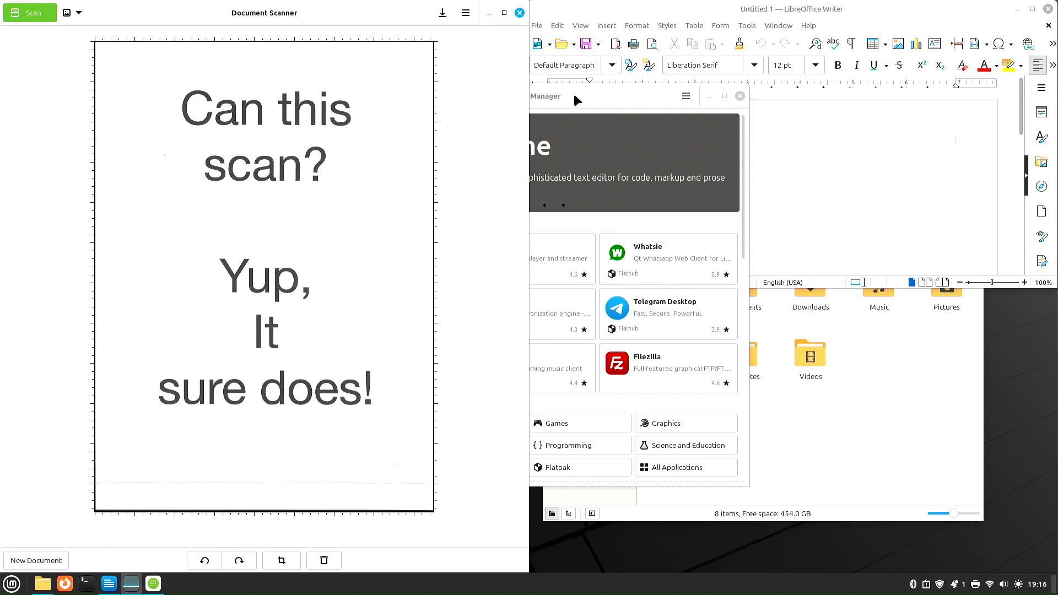
pyautogui.moveTo(575, 96); pyautogui.dragTo(1054, 219)
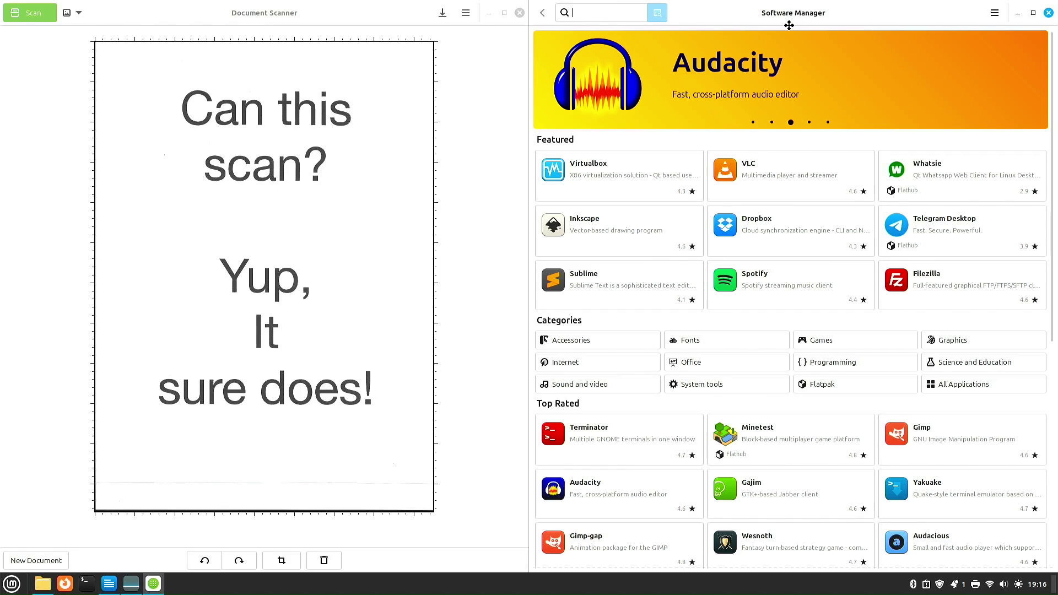
# Snap Software Manager bottom-right and Writer top-right, and drag Document Scanner toward the bottom-left
pyautogui.moveTo(932, 18); pyautogui.dragTo(1018, 476)
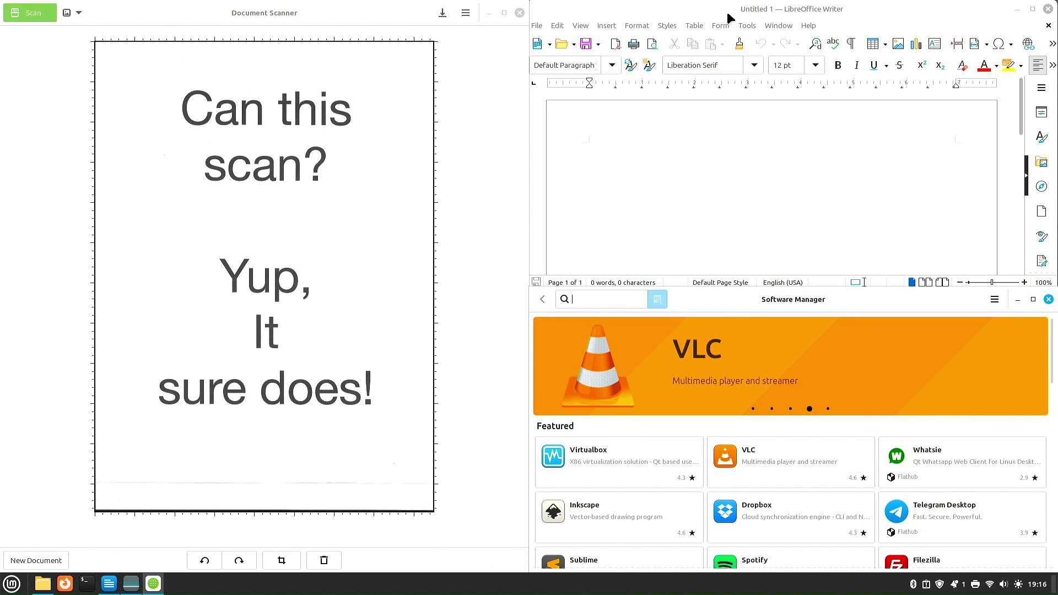
pyautogui.moveTo(728, 15); pyautogui.dragTo(990, 3)
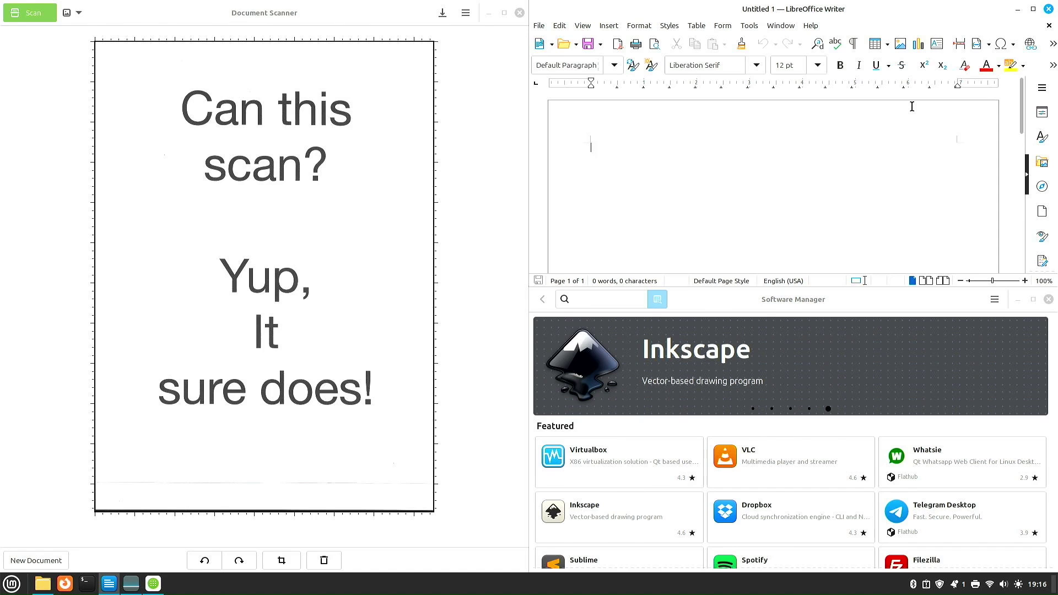
pyautogui.moveTo(323, 16); pyautogui.dragTo(3, 567)
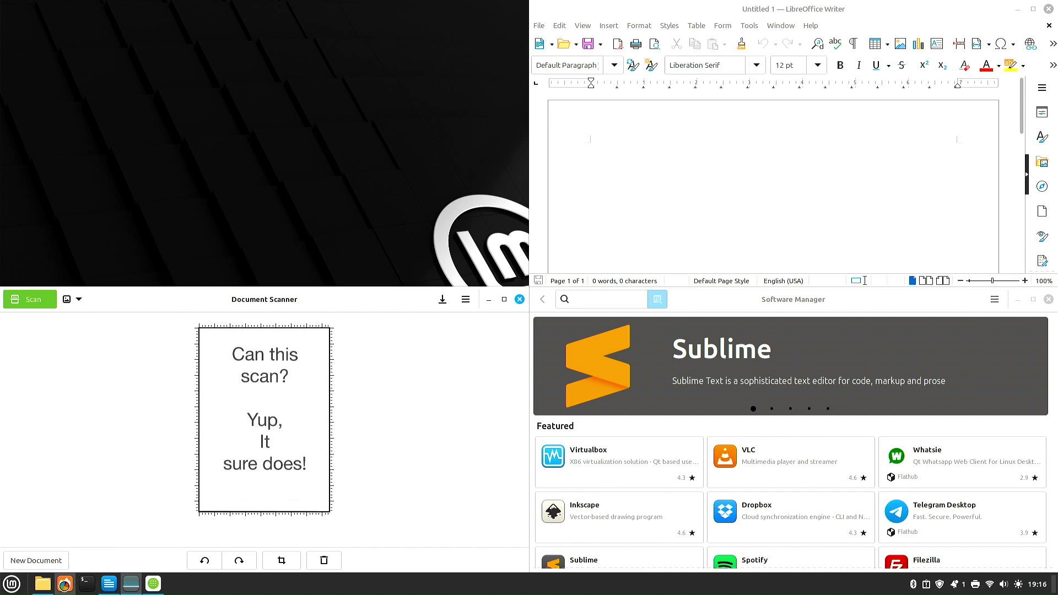
# Tile a new Firefox window top-left, then close Writer, Files, Software Manager, Firefox and Document Scanner
pyautogui.click(64, 584)
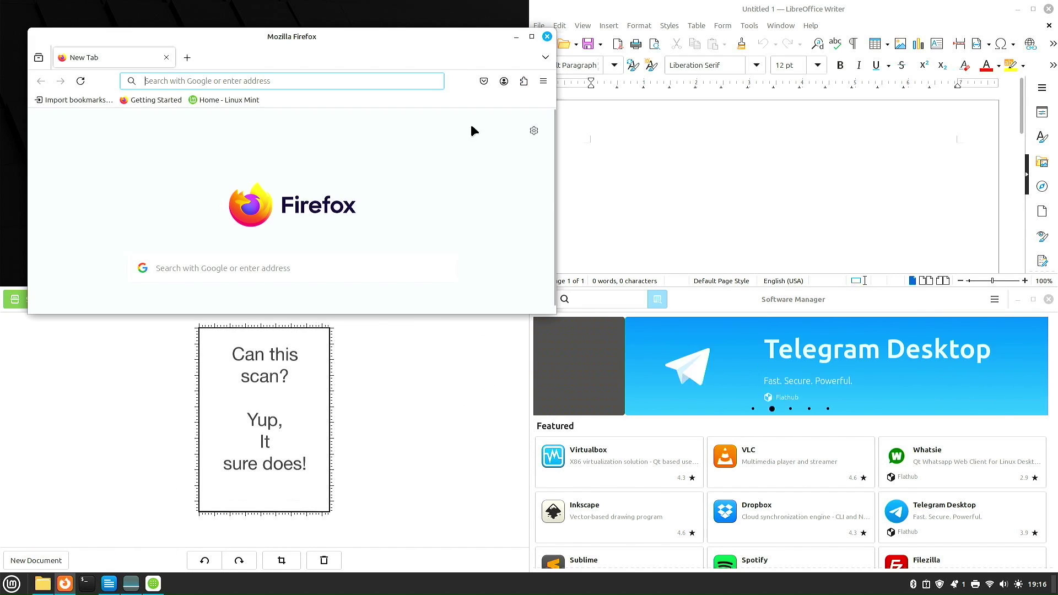
pyautogui.moveTo(444, 48); pyautogui.dragTo(7, 103)
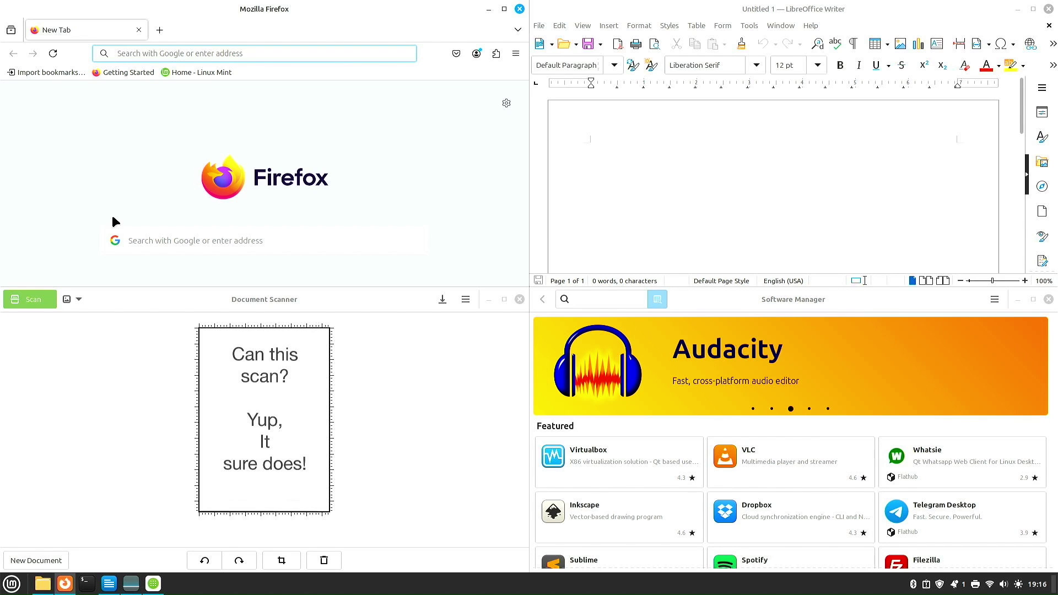
pyautogui.click(1048, 9)
pyautogui.click(973, 212)
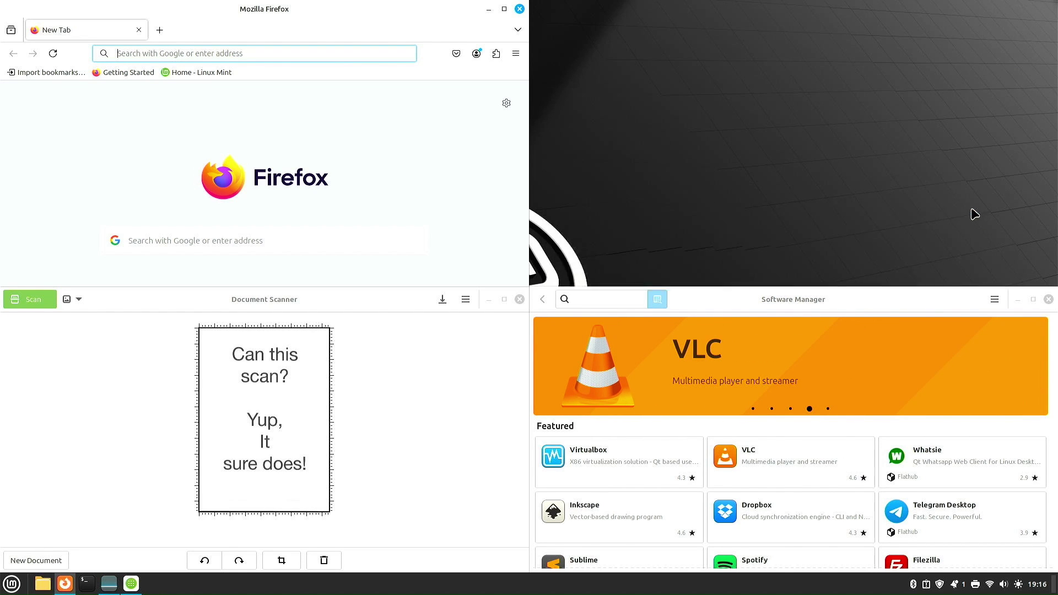
pyautogui.click(1049, 299)
pyautogui.click(519, 9)
pyautogui.click(518, 299)
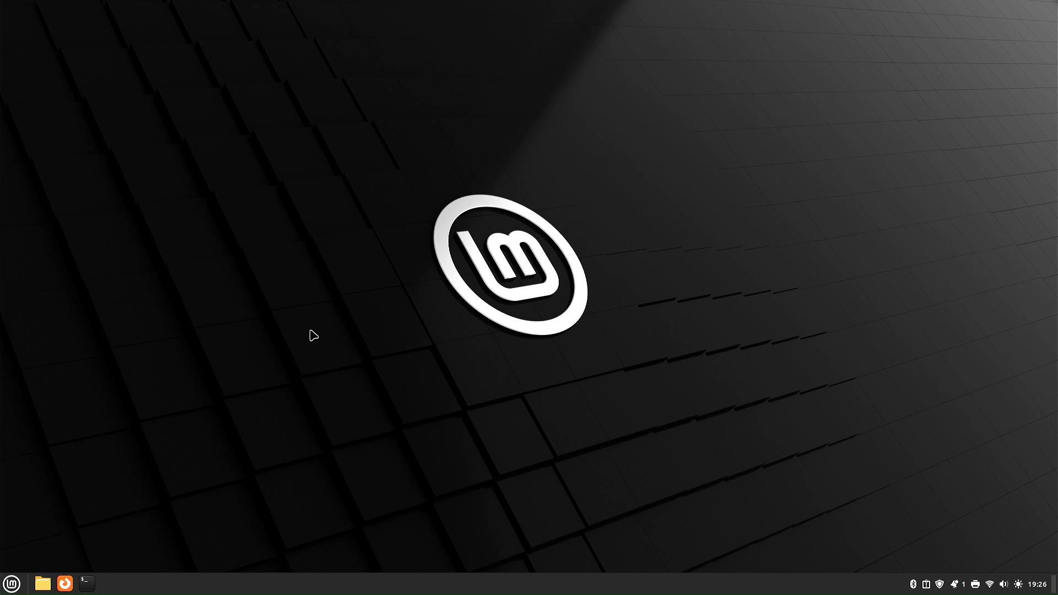
# Find Mouse and Touchpad via 'mouse', push pointer Size to Larger and back, then close it
pyautogui.click(12, 583)
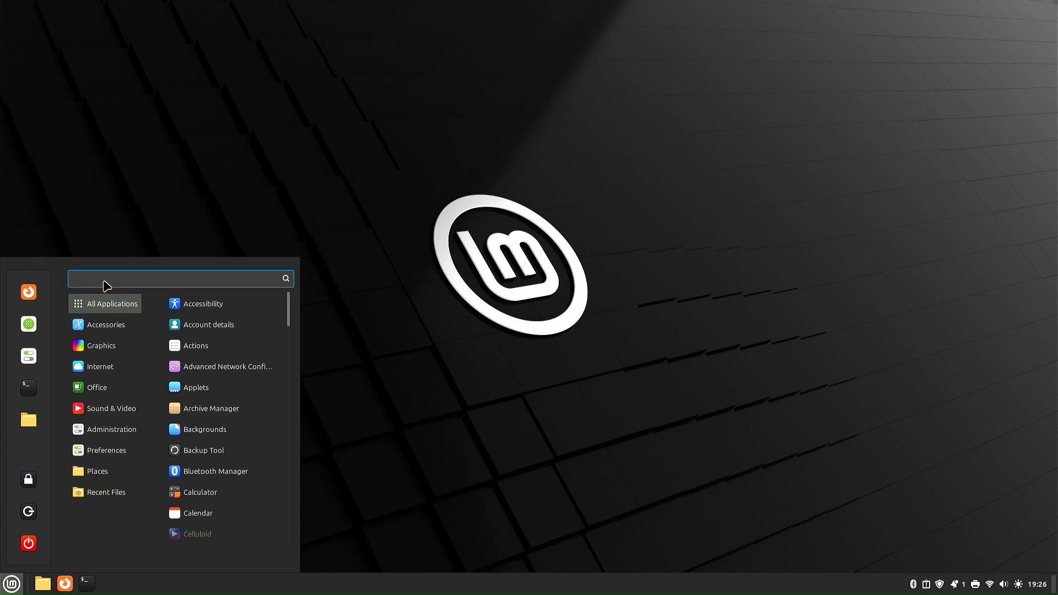
pyautogui.write('mouse')
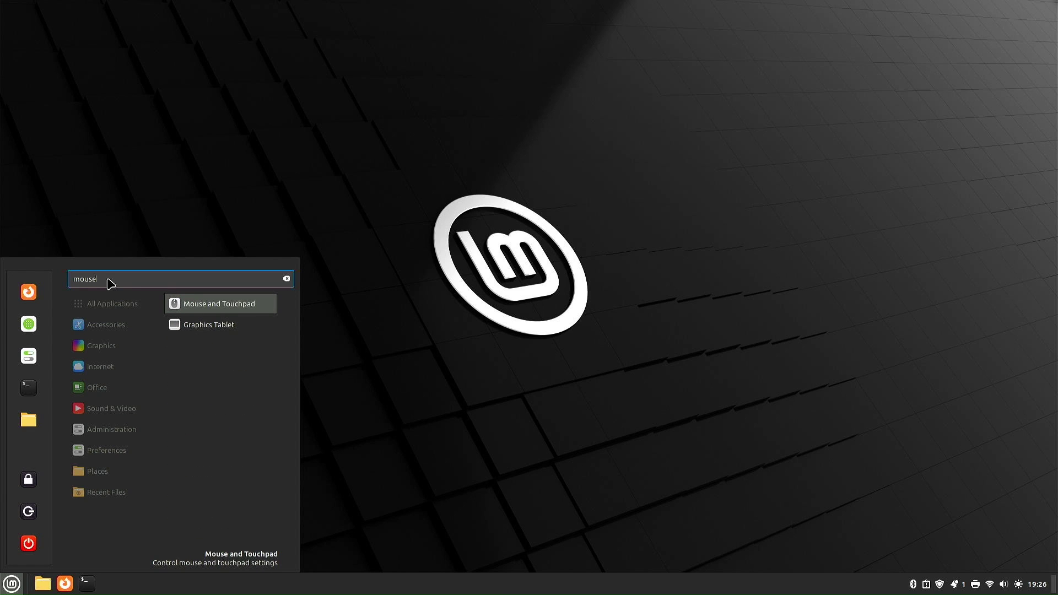
pyautogui.click(211, 309)
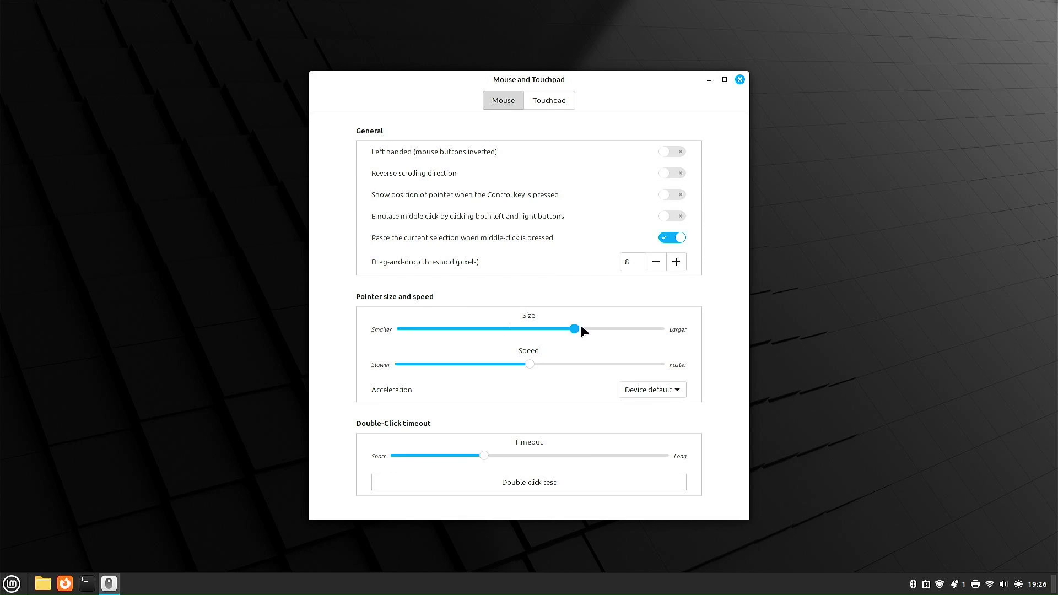
pyautogui.moveTo(581, 326); pyautogui.dragTo(675, 328)
pyautogui.moveTo(663, 330); pyautogui.dragTo(516, 329)
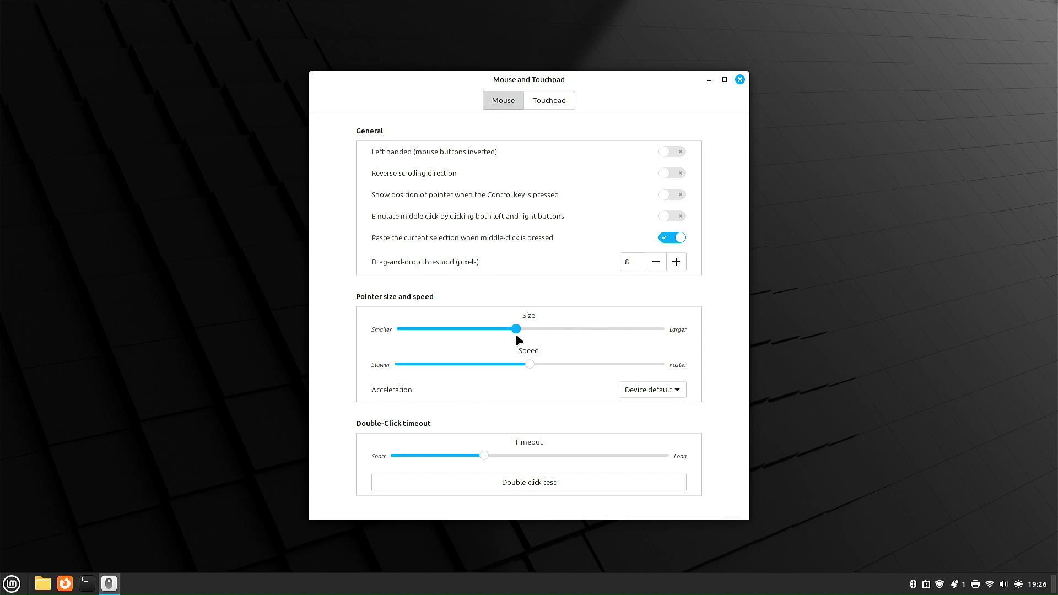
pyautogui.click(740, 80)
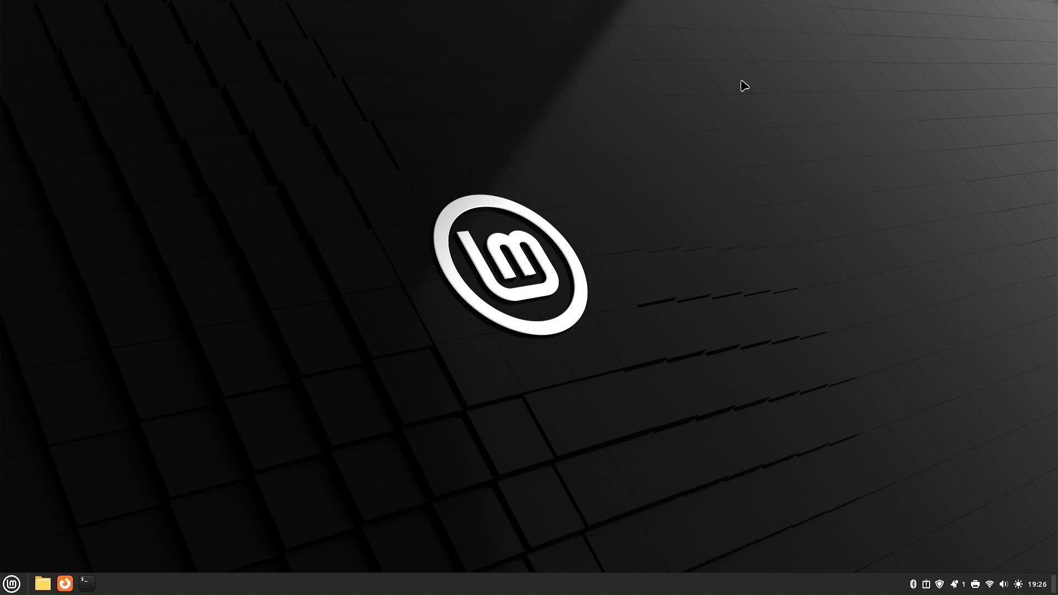
# Open Backgrounds via a 'back' search and browse the Wilma, Pictures and Linux Mint collections
pyautogui.click(12, 584)
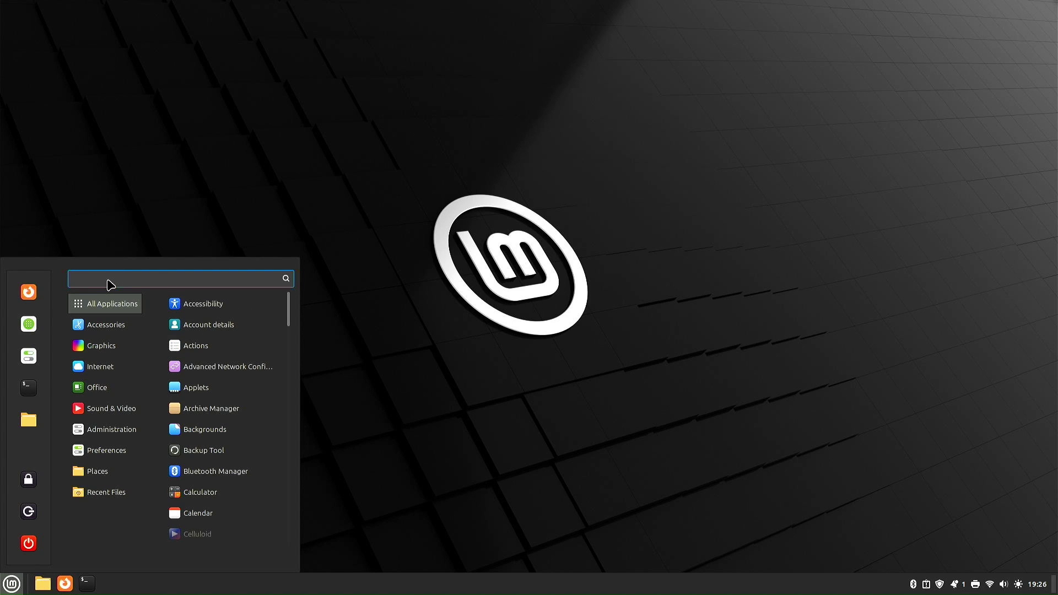
pyautogui.write('back')
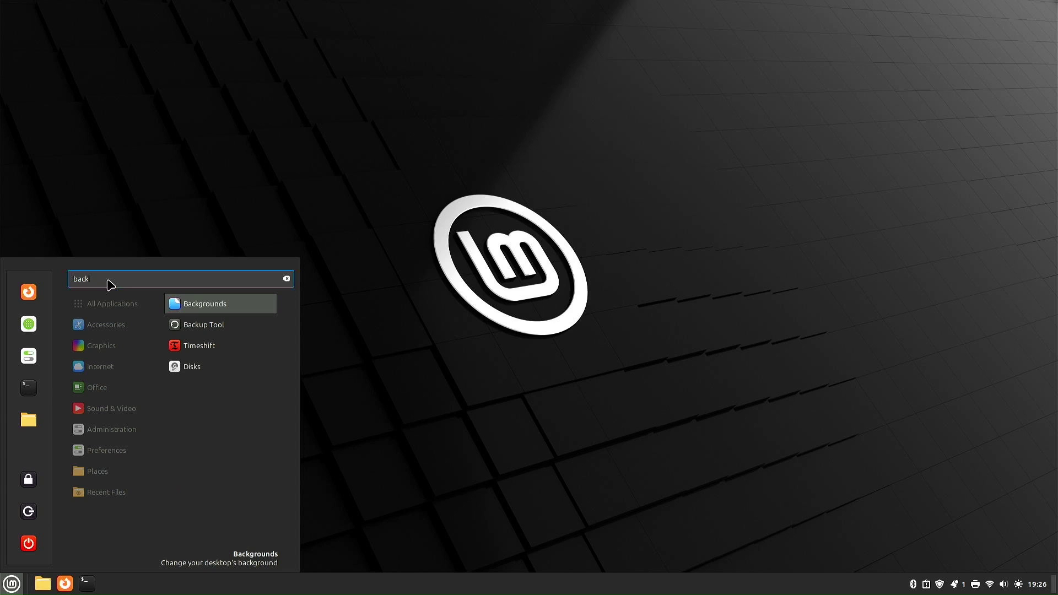
pyautogui.click(202, 309)
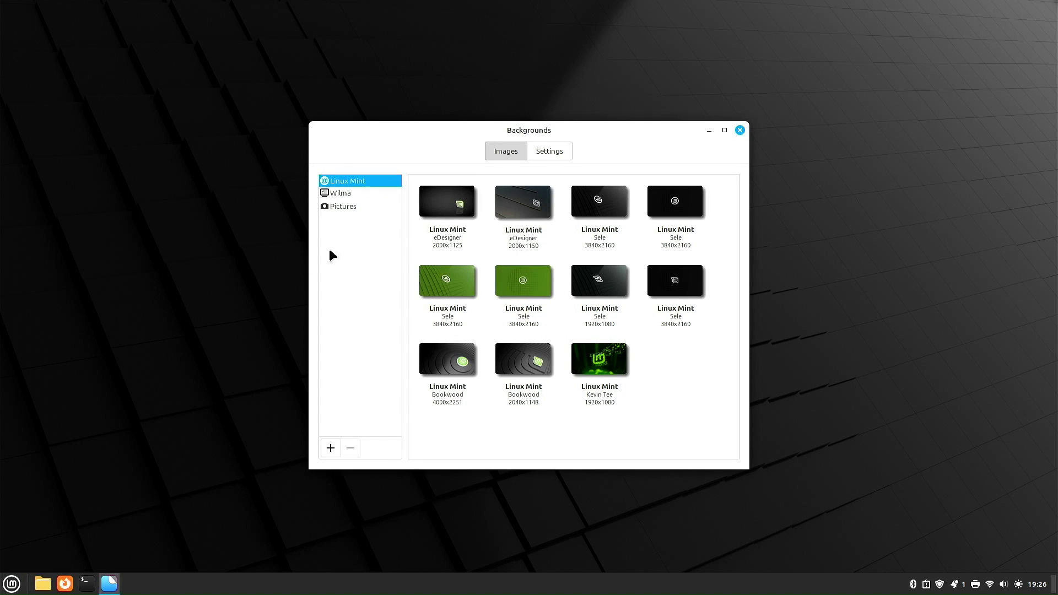
pyautogui.click(345, 193)
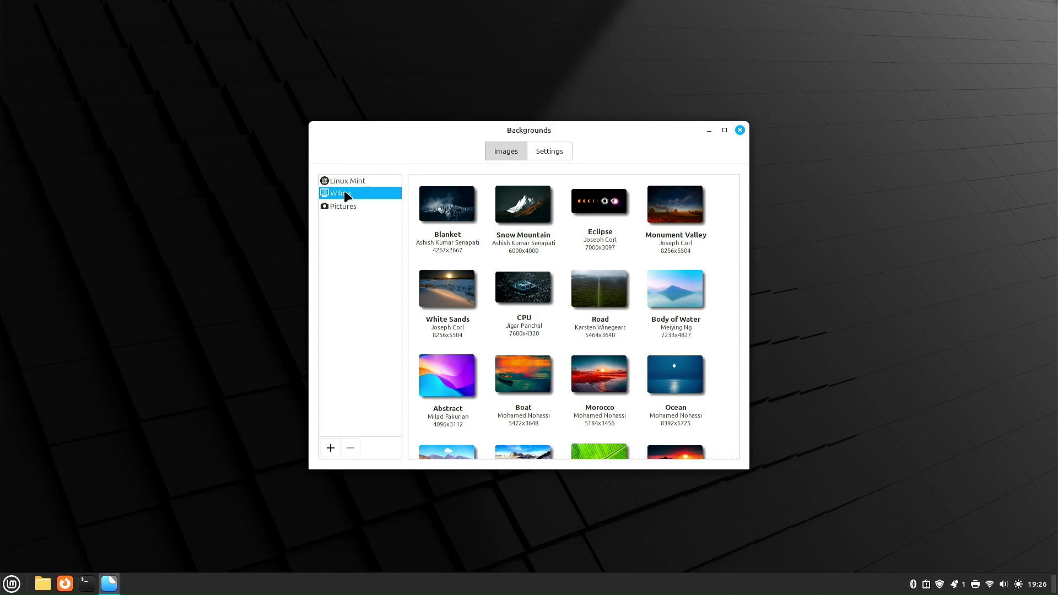
pyautogui.click(341, 209)
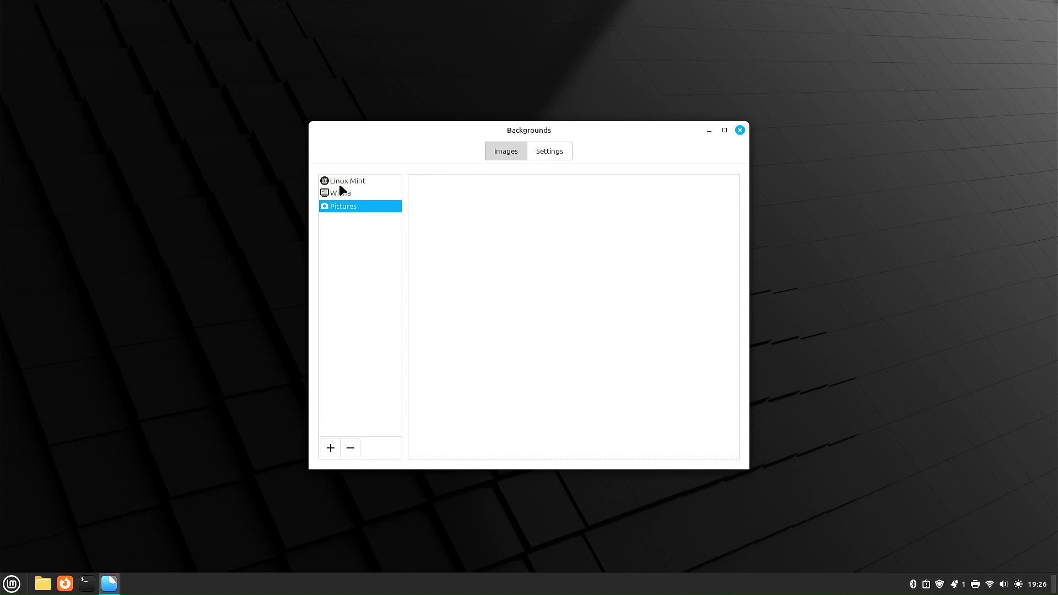
pyautogui.click(341, 181)
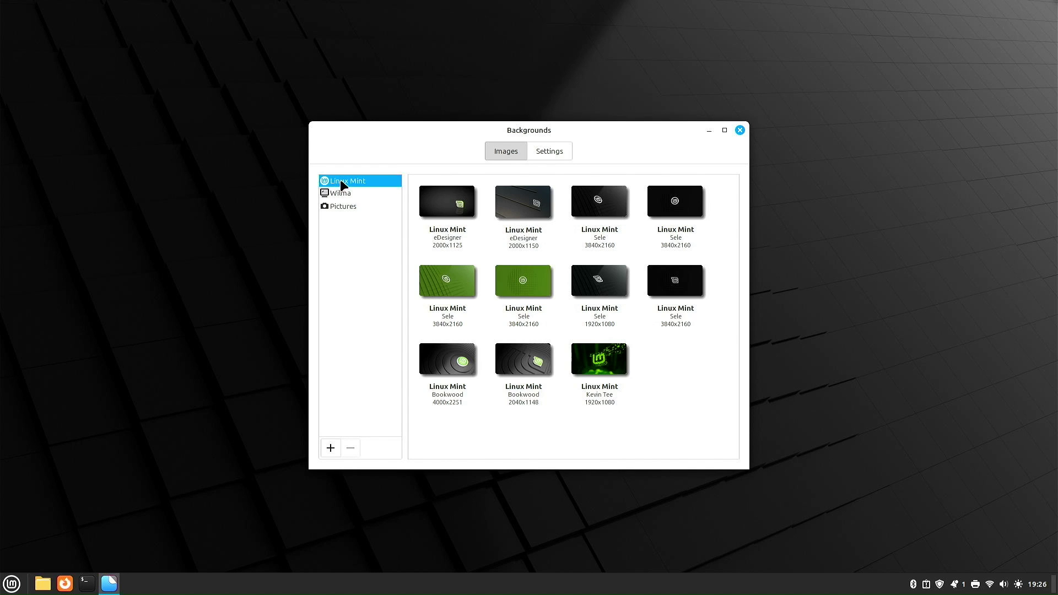
# Try green Sele and eDesigner wallpapers, settle on dark Linux Mint Sele 3840x2160, and close Backgrounds
pyautogui.click(463, 295)
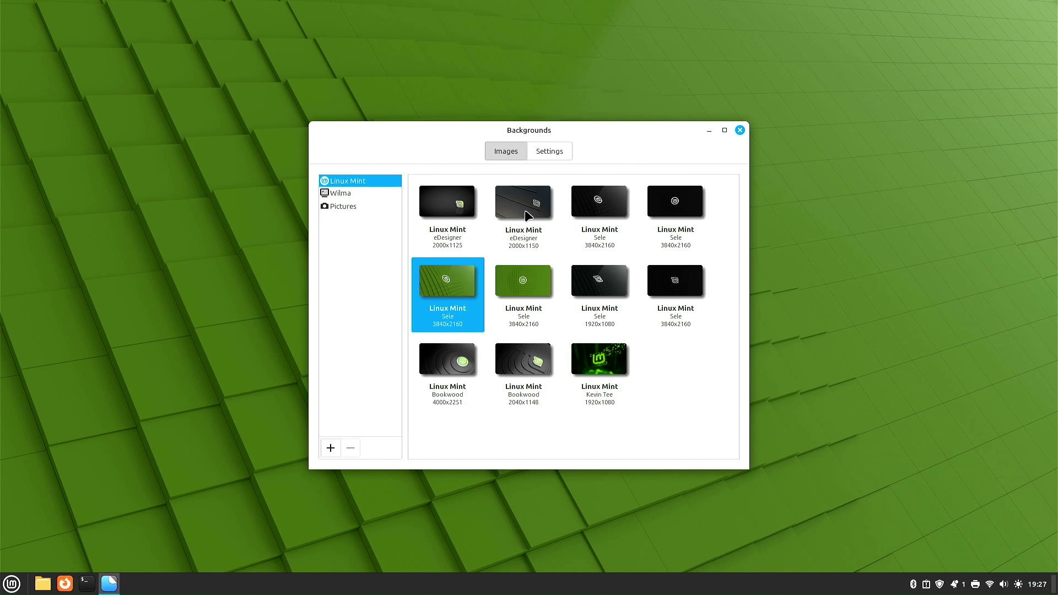
pyautogui.click(613, 199)
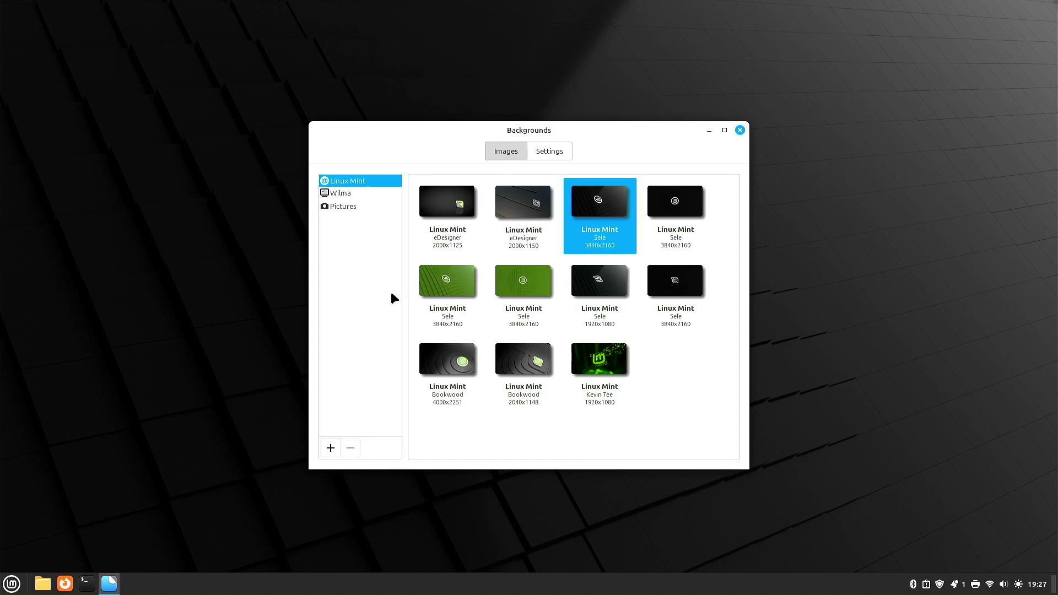
pyautogui.click(459, 282)
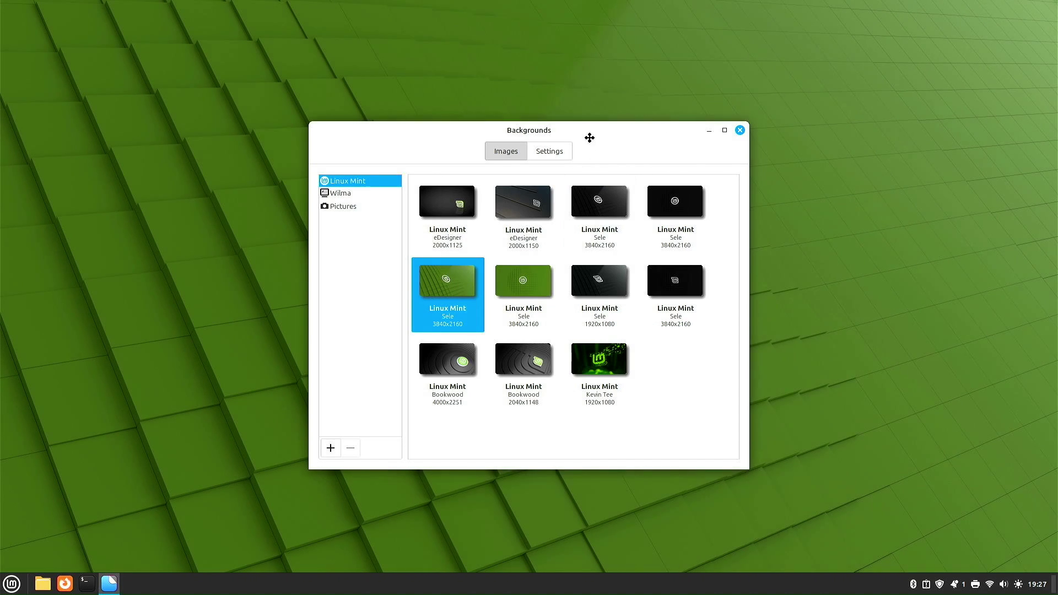
pyautogui.moveTo(589, 138); pyautogui.dragTo(565, 128)
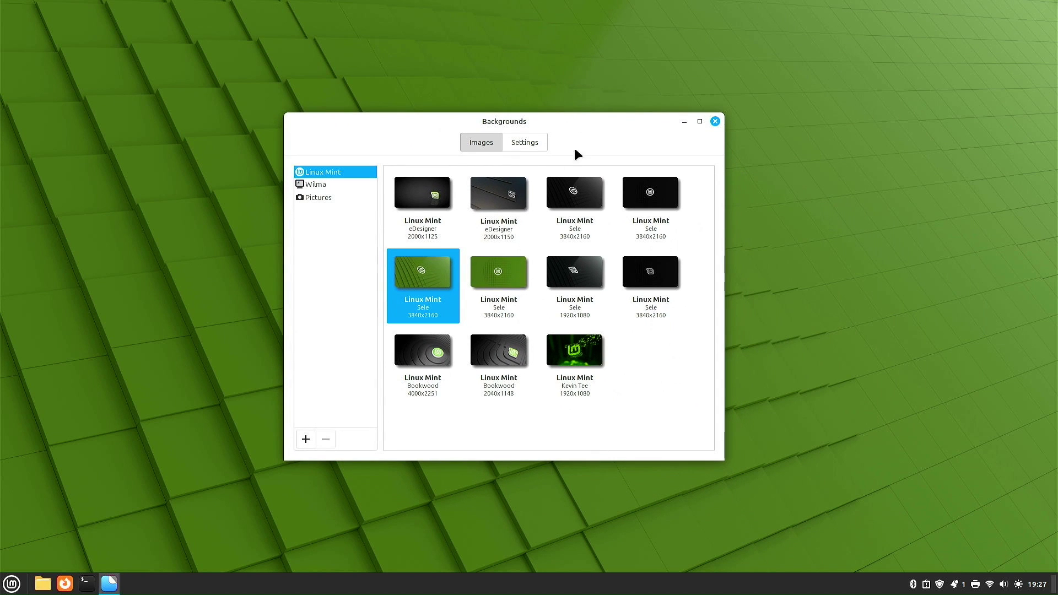
pyautogui.click(487, 203)
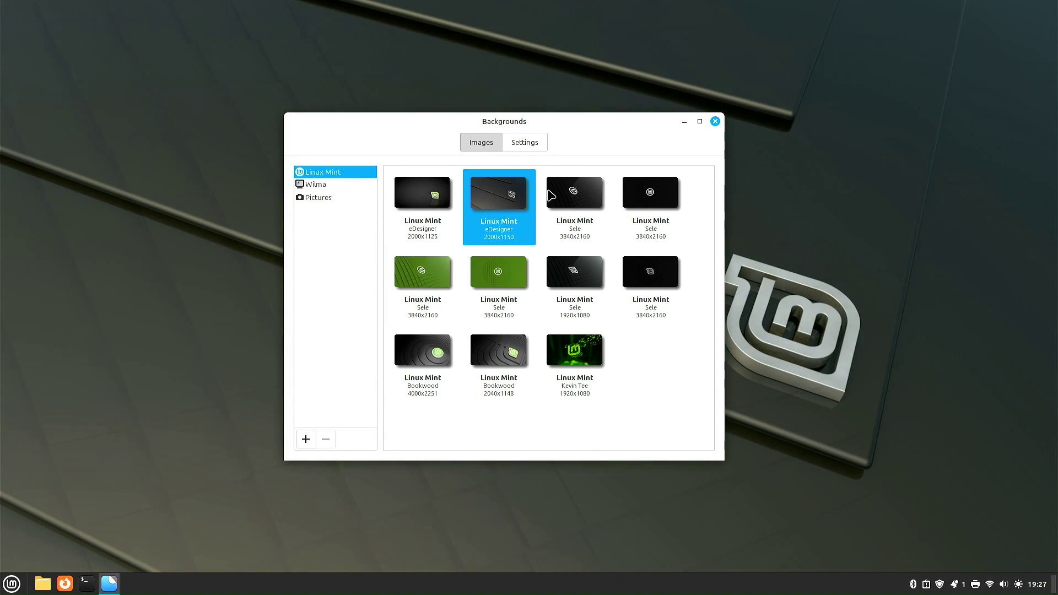
pyautogui.click(569, 191)
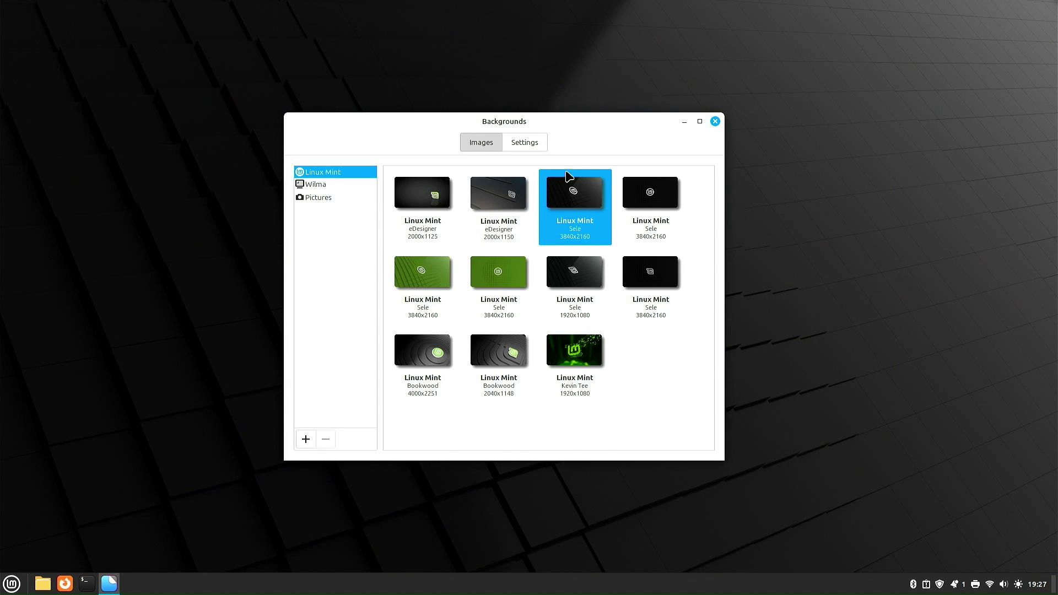
pyautogui.moveTo(634, 137)
pyautogui.mouseDown()
pyautogui.moveTo(922, 291)
pyautogui.moveTo(614, 168)
pyautogui.moveTo(632, 137)
pyautogui.mouseUp()
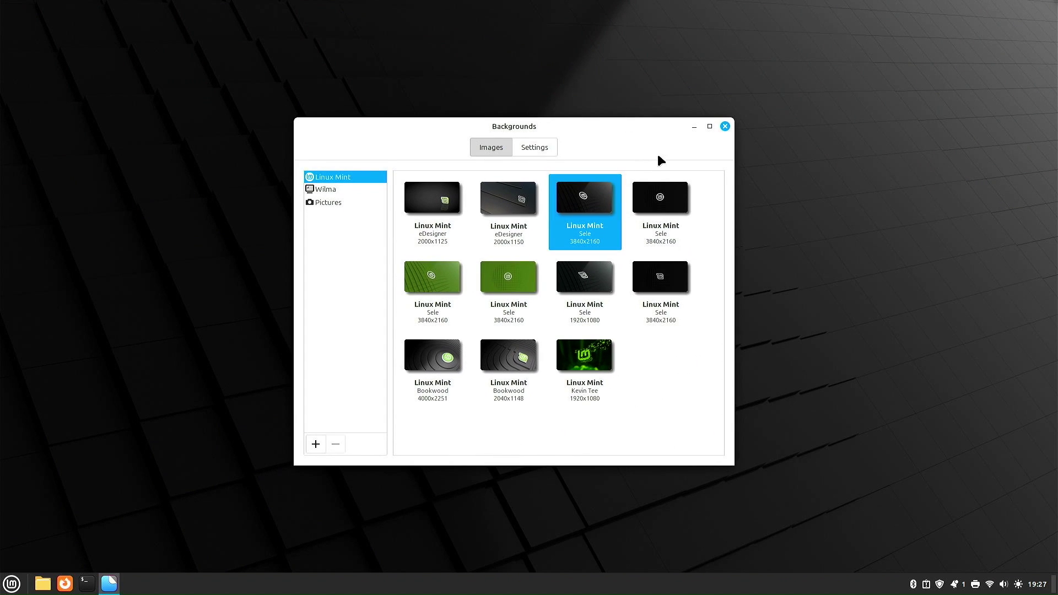
pyautogui.click(724, 126)
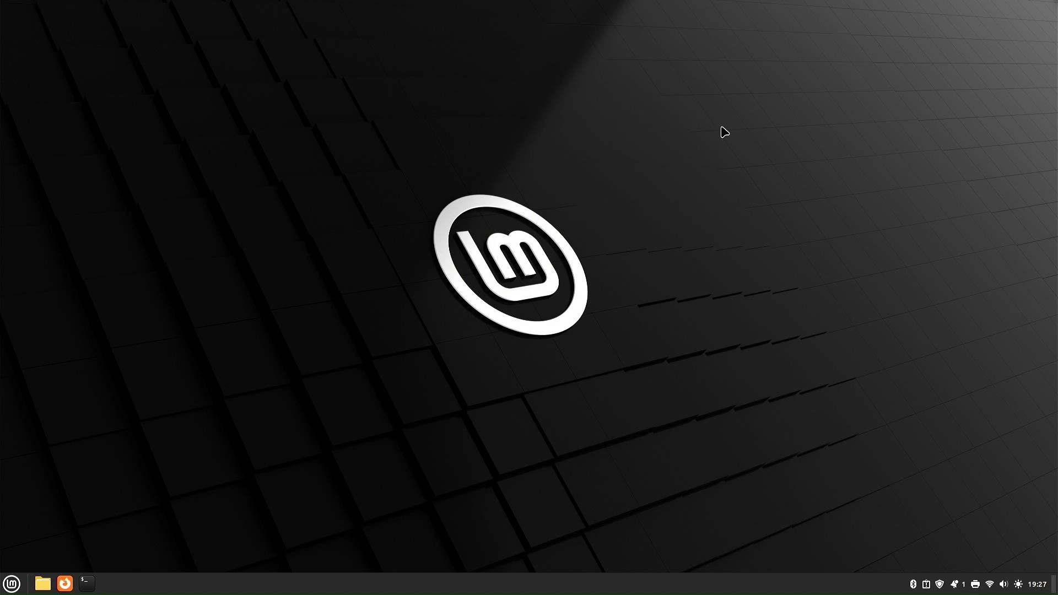
# Launch Themes through a 'theme' menu search and move its window to the right
pyautogui.click(11, 583)
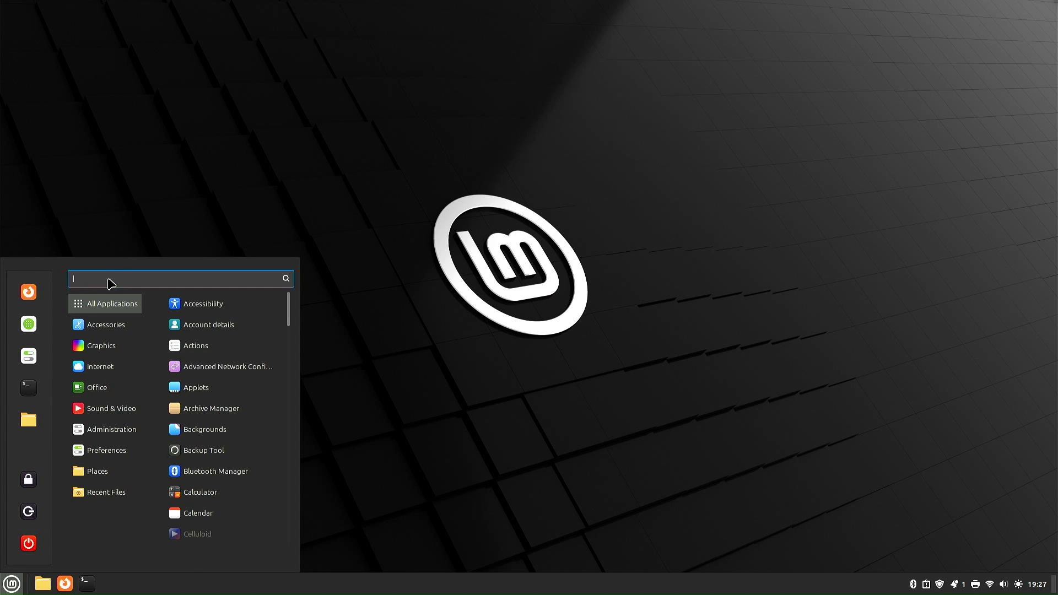
pyautogui.write('theme')
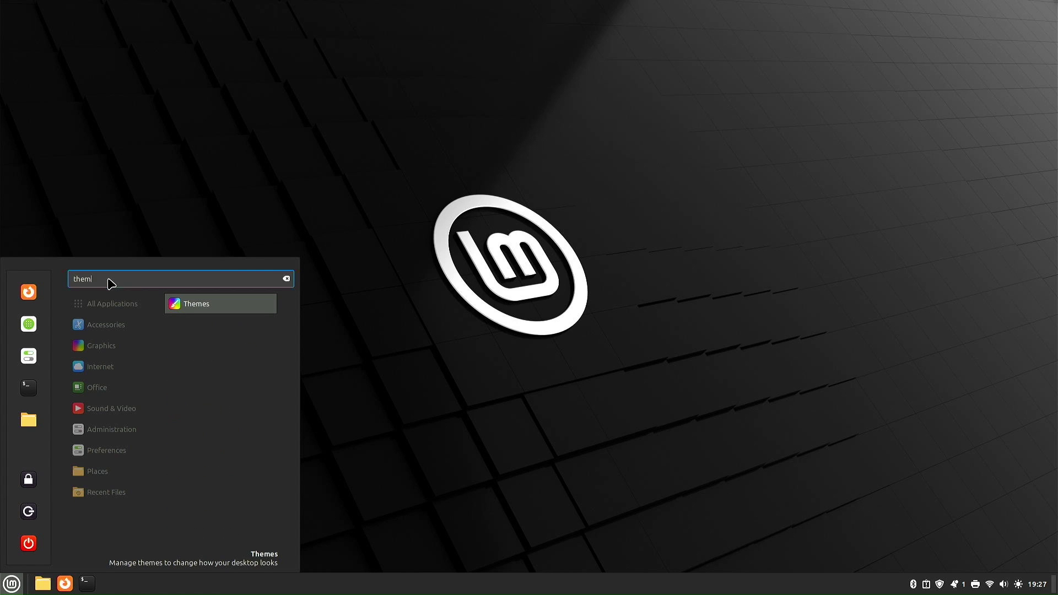
pyautogui.click(203, 306)
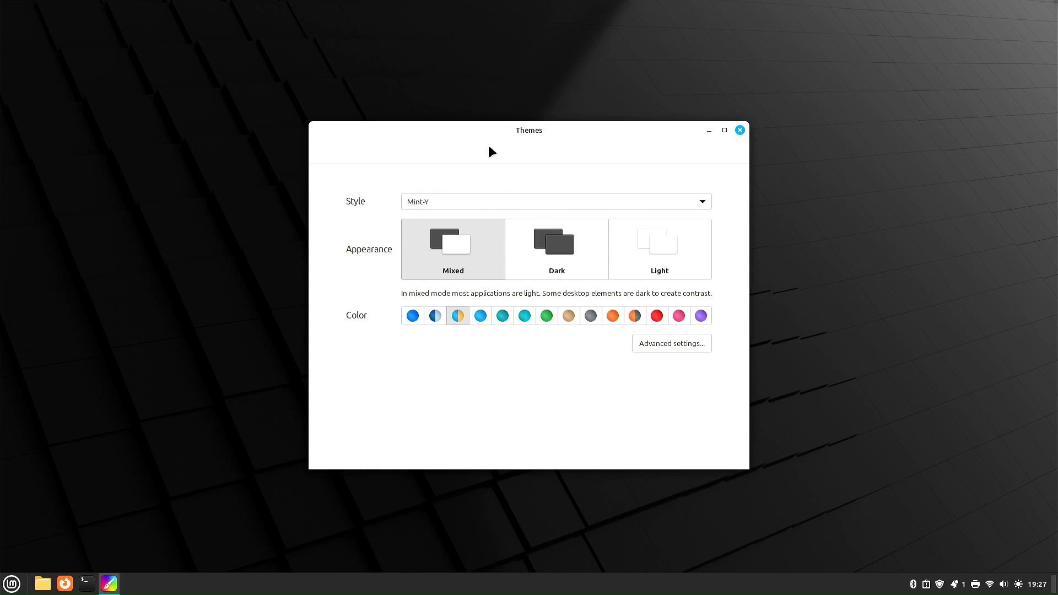
pyautogui.moveTo(659, 148); pyautogui.dragTo(821, 127)
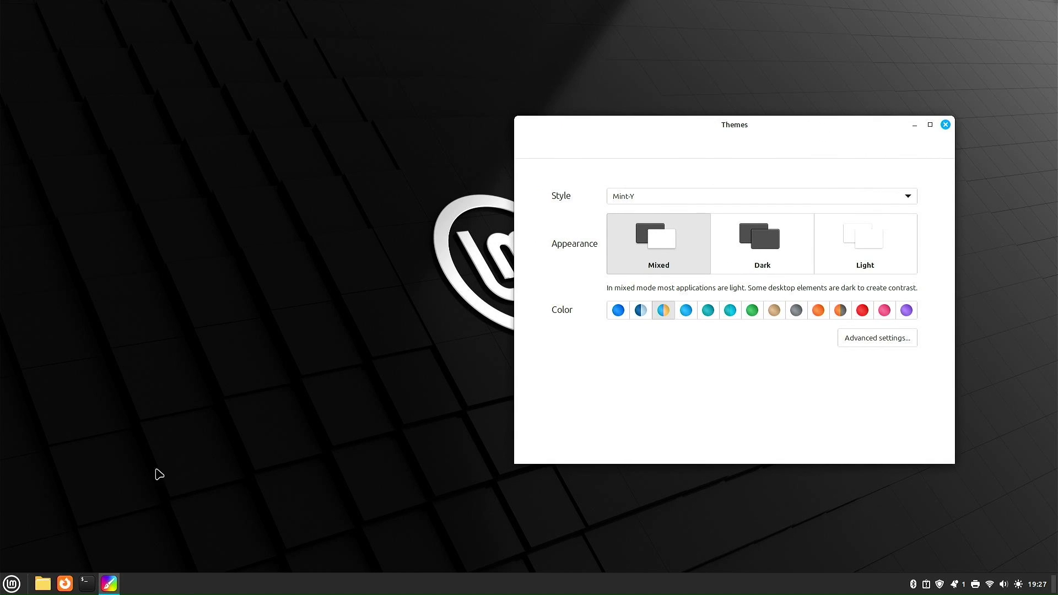
# Open a Files window on the Home folder beside Themes and lower it on screen
pyautogui.click(43, 583)
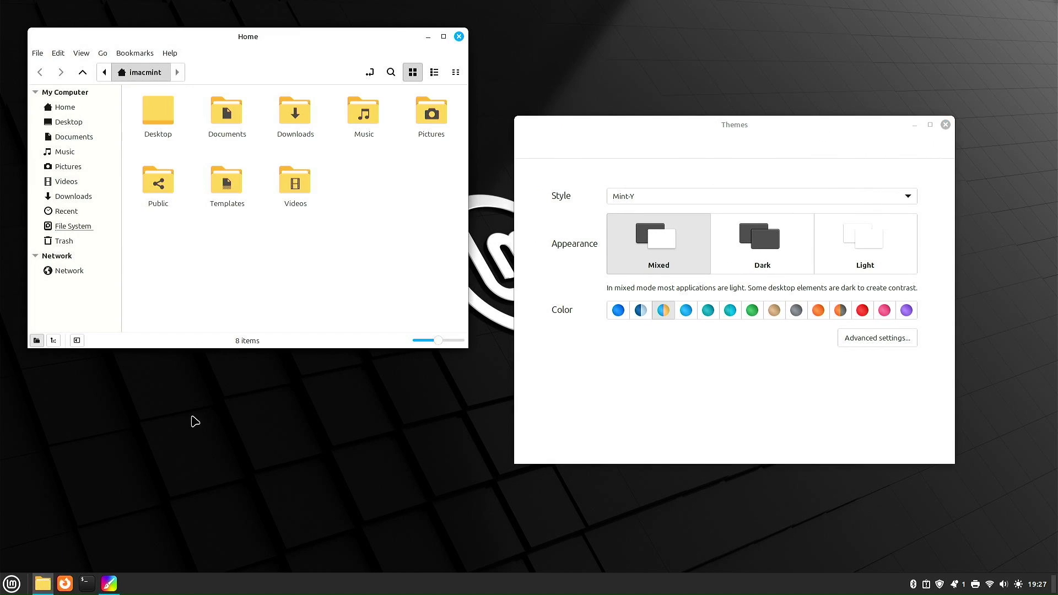
pyautogui.moveTo(303, 43); pyautogui.dragTo(304, 116)
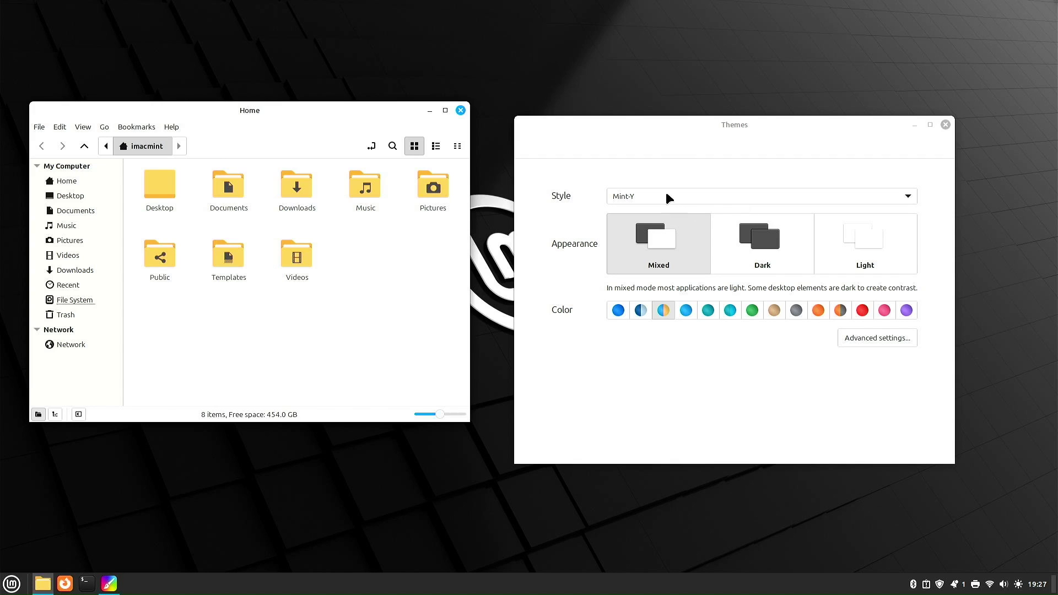
pyautogui.click(911, 196)
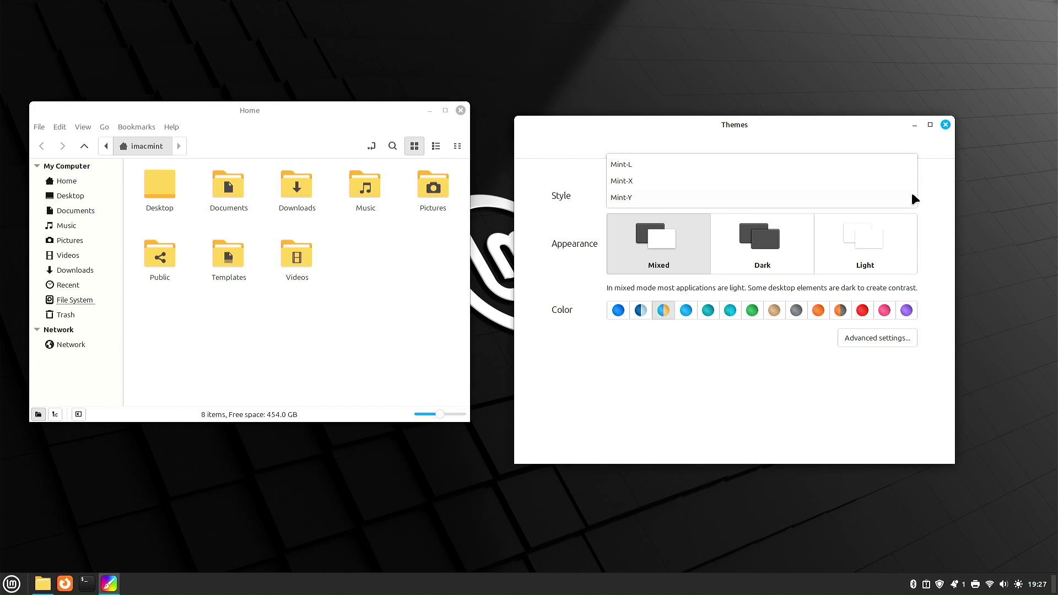
# Try the Mint-L and Mint-X styles, return to Mint-Y, and apply the blue accent colour
pyautogui.click(705, 166)
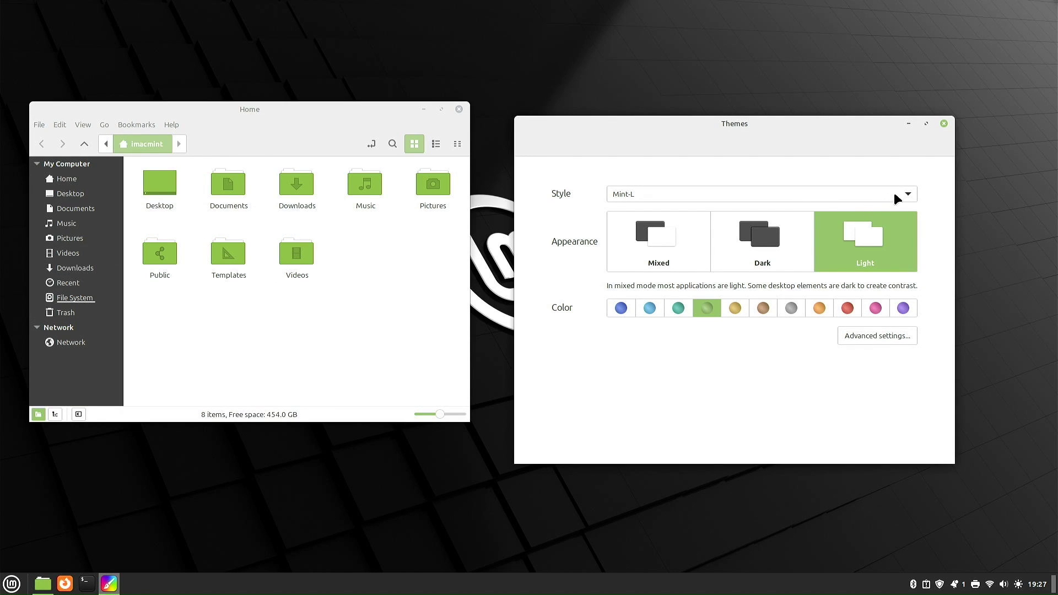
pyautogui.click(909, 197)
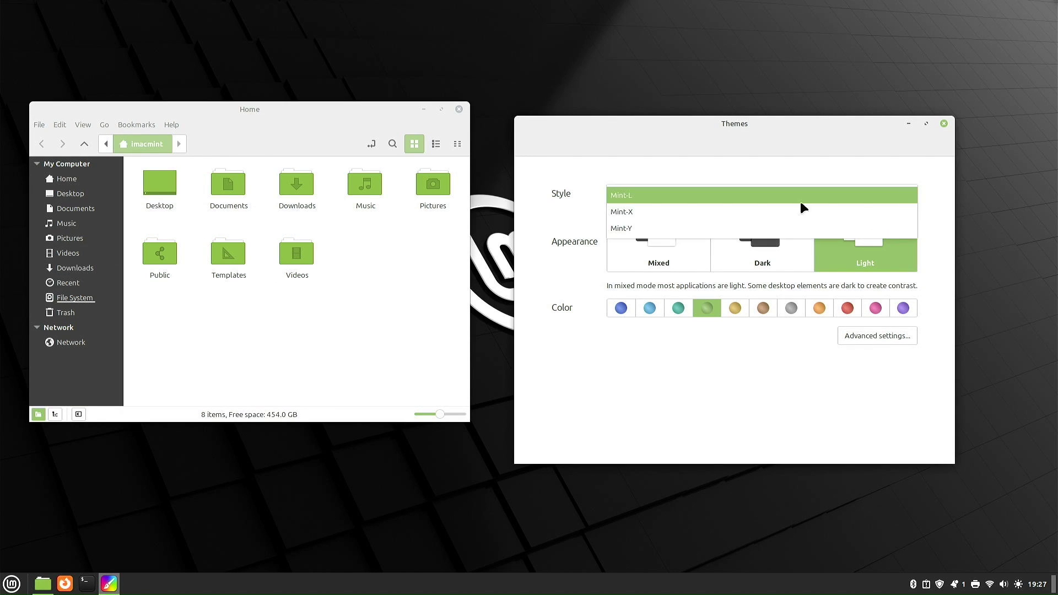
pyautogui.click(671, 207)
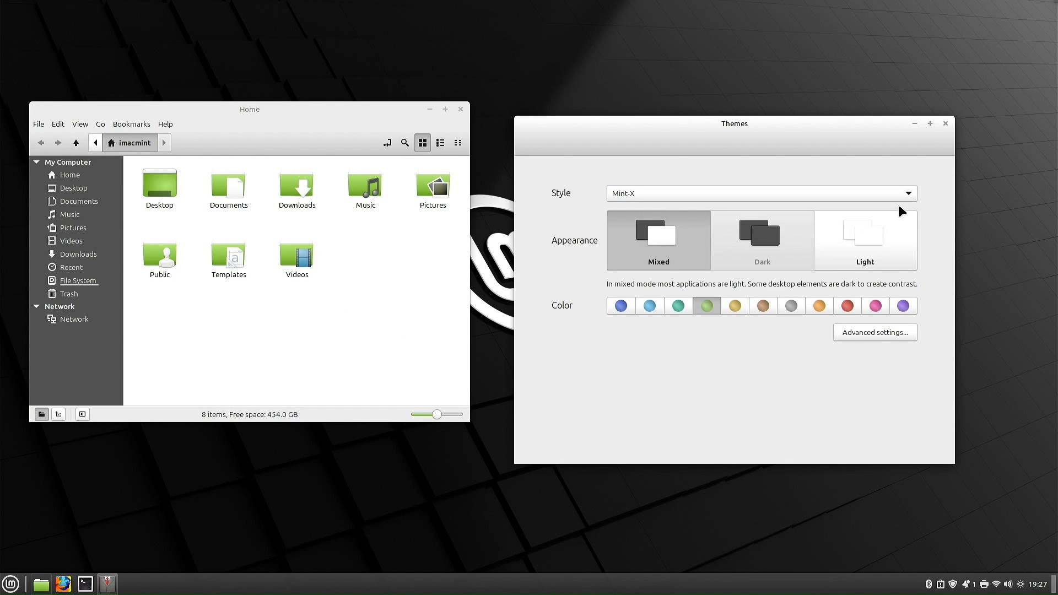
pyautogui.click(907, 192)
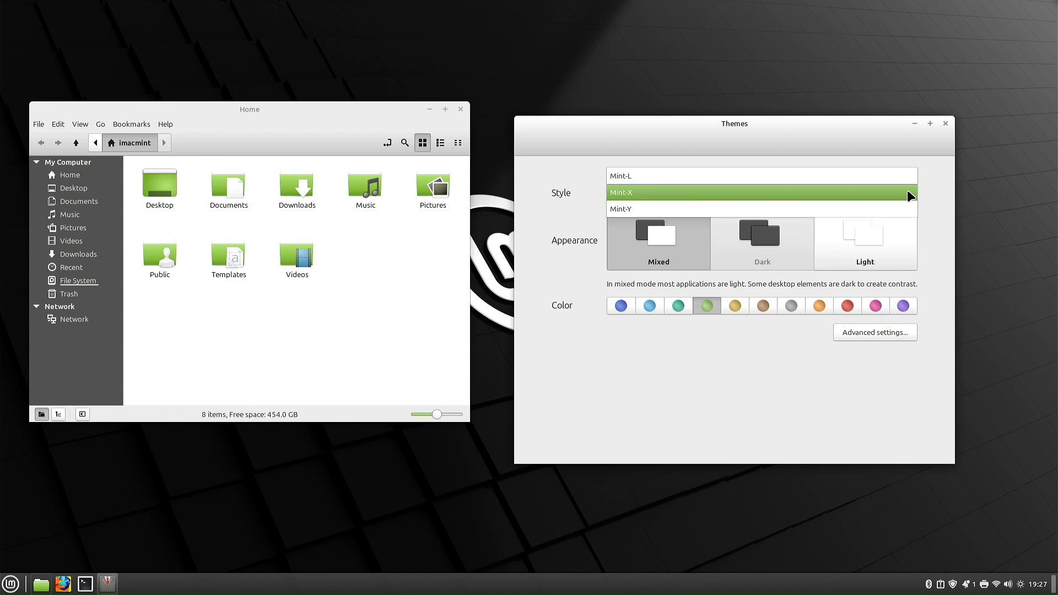
pyautogui.click(639, 208)
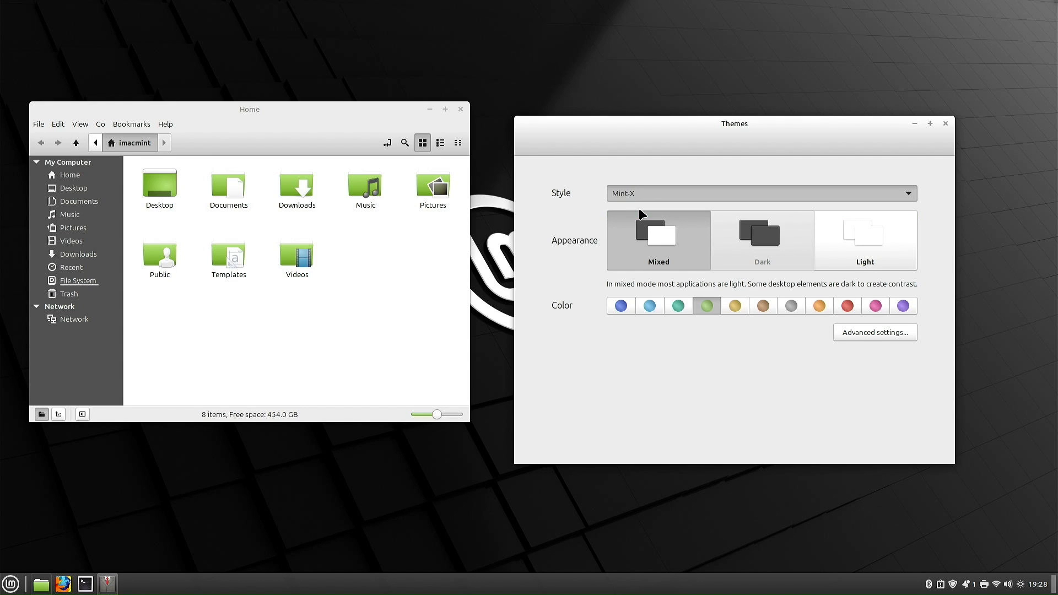
pyautogui.click(618, 311)
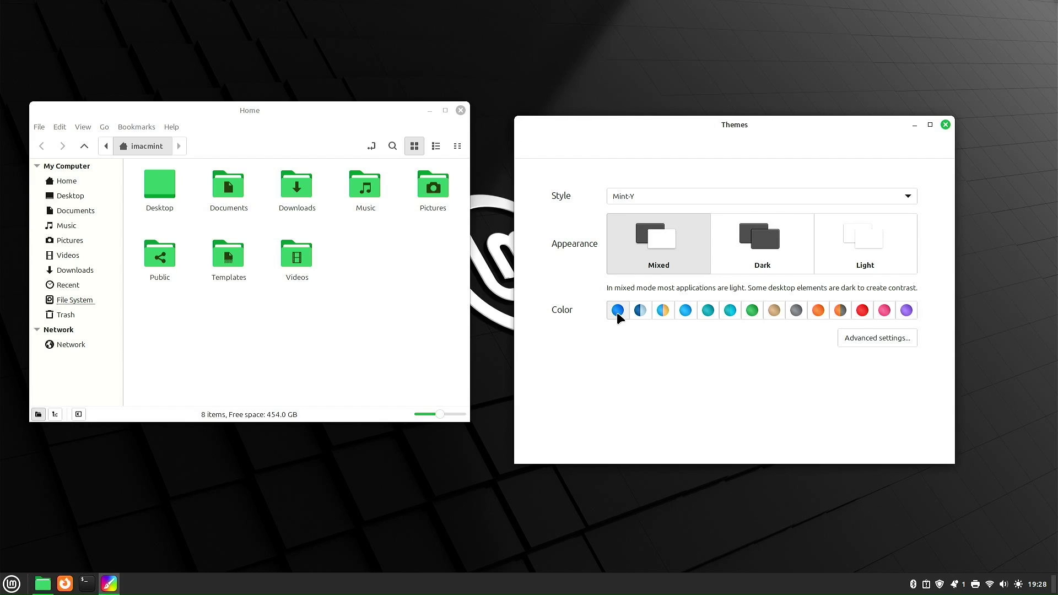
# Preview the blue-and-yellow, green, orange, red and purple accent colours
pyautogui.click(665, 310)
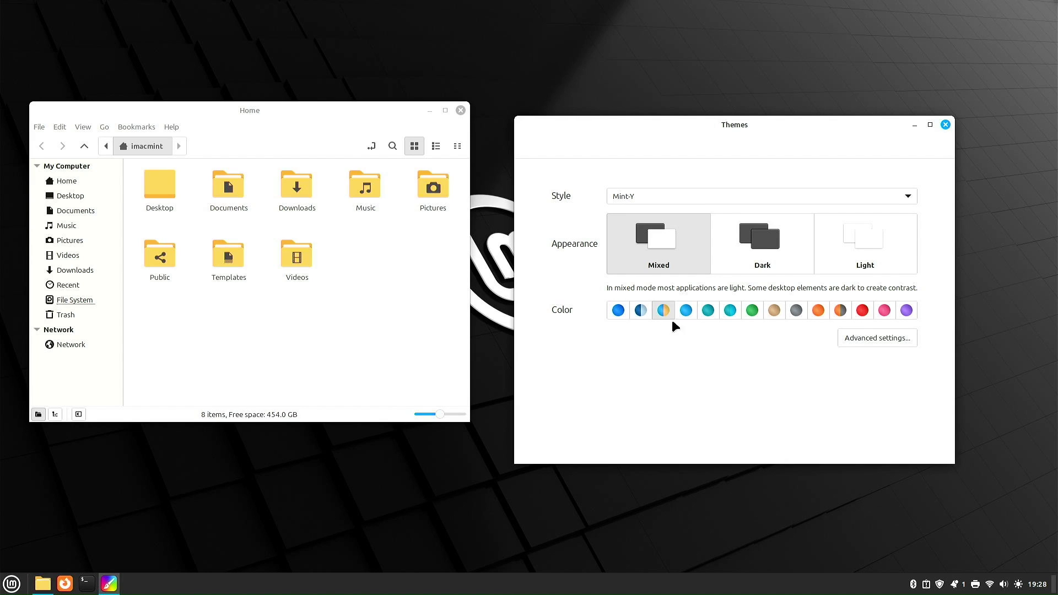
pyautogui.click(751, 310)
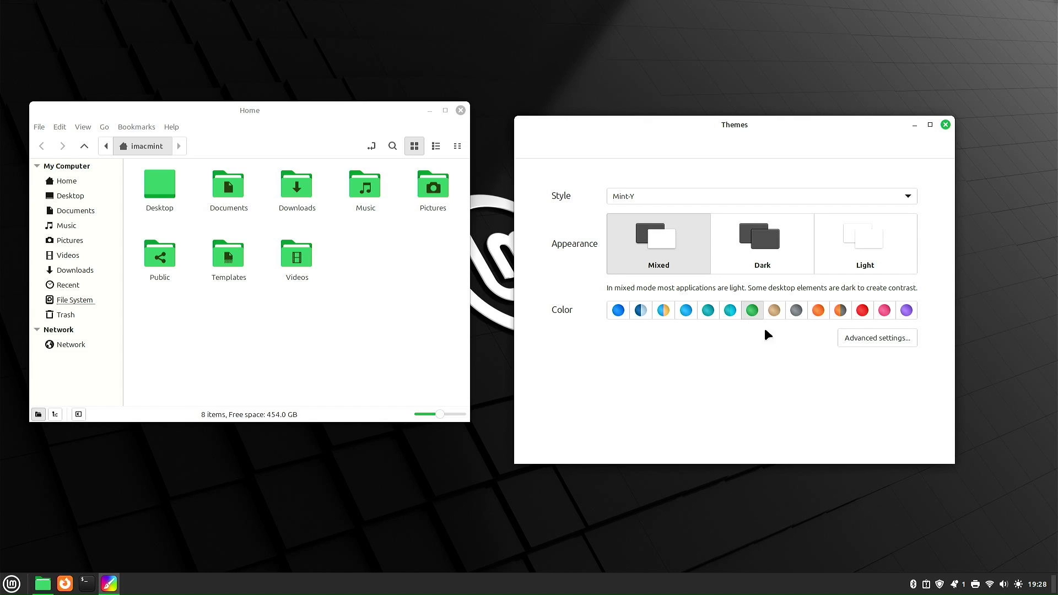
pyautogui.click(817, 311)
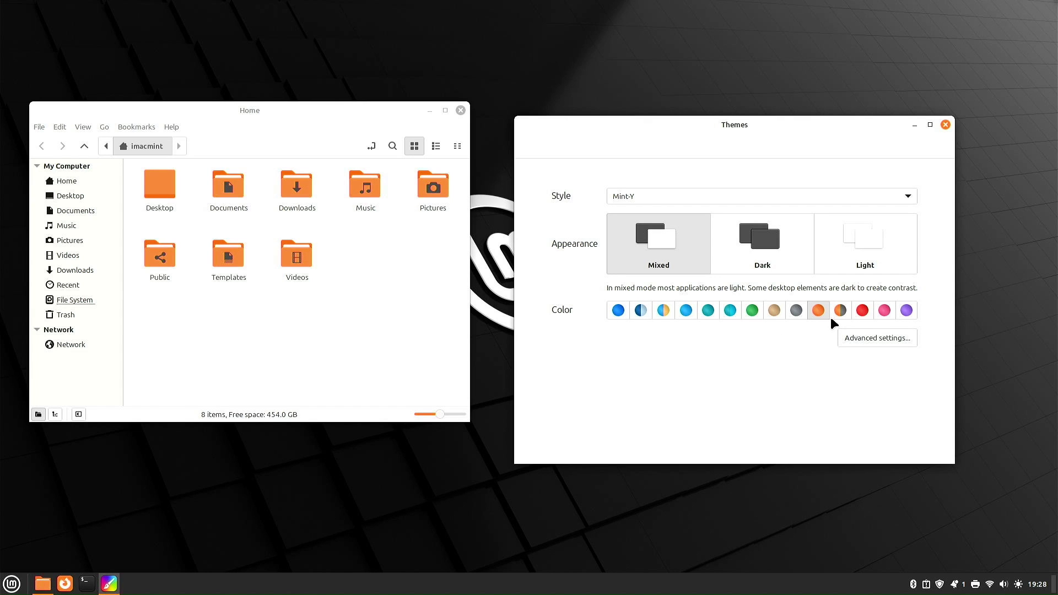
pyautogui.click(862, 311)
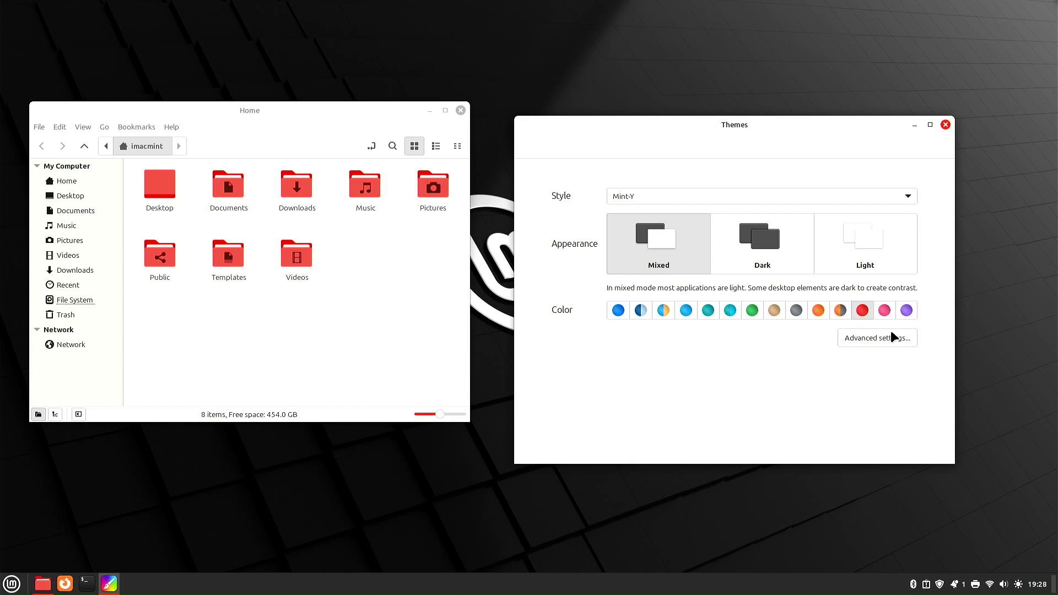
pyautogui.click(906, 310)
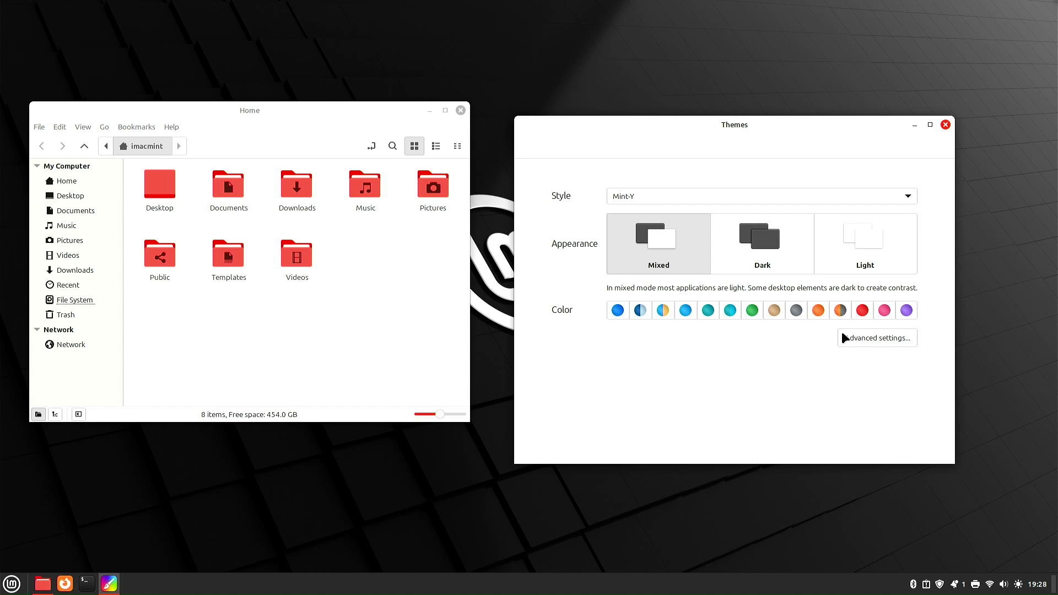
# Restore the blue-and-yellow accent colour, then close the Files and Themes windows
pyautogui.click(662, 309)
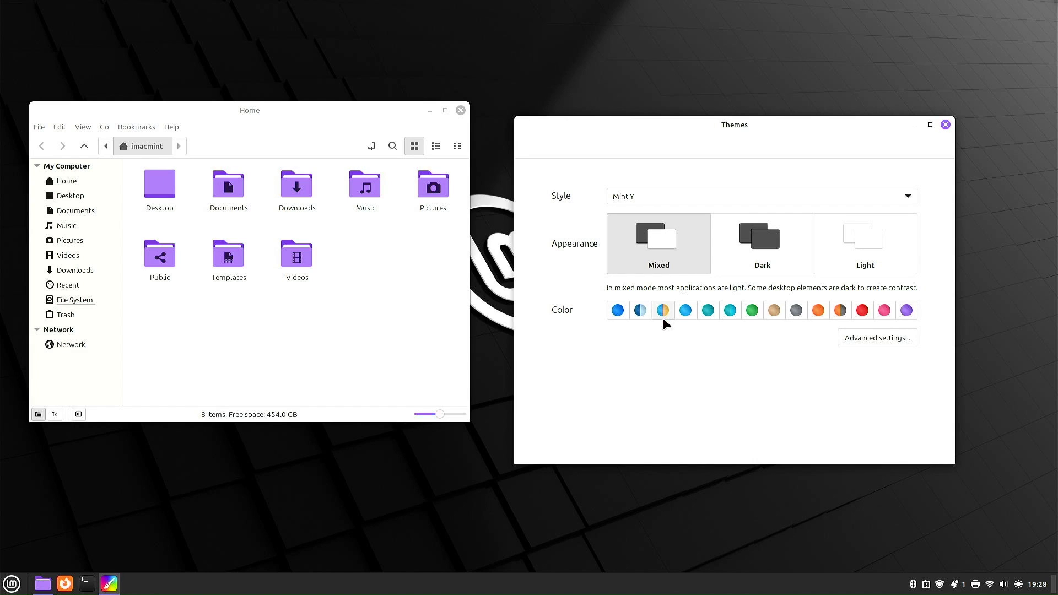
pyautogui.click(460, 110)
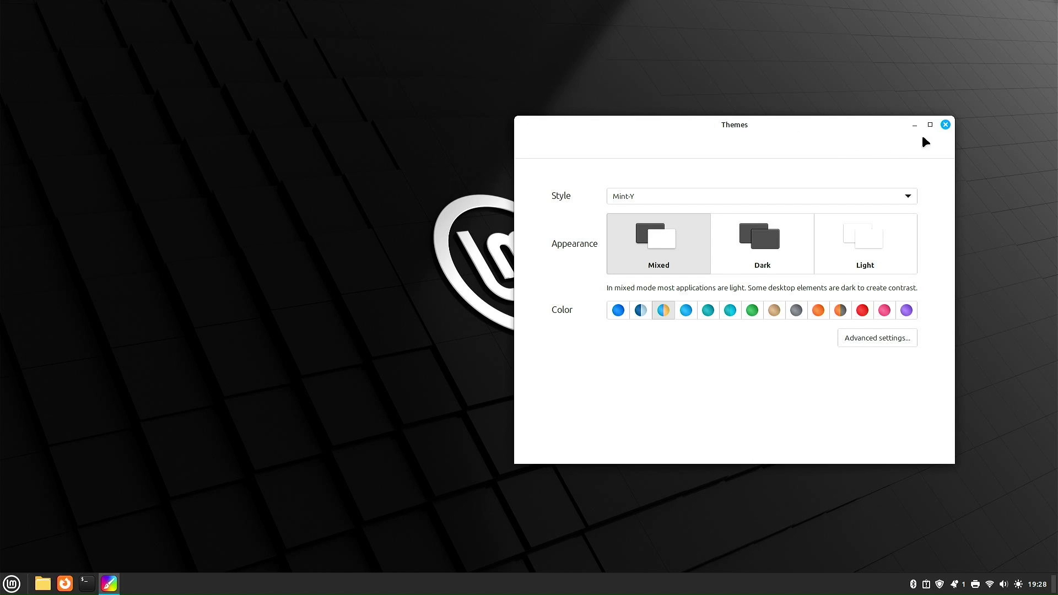
pyautogui.click(945, 125)
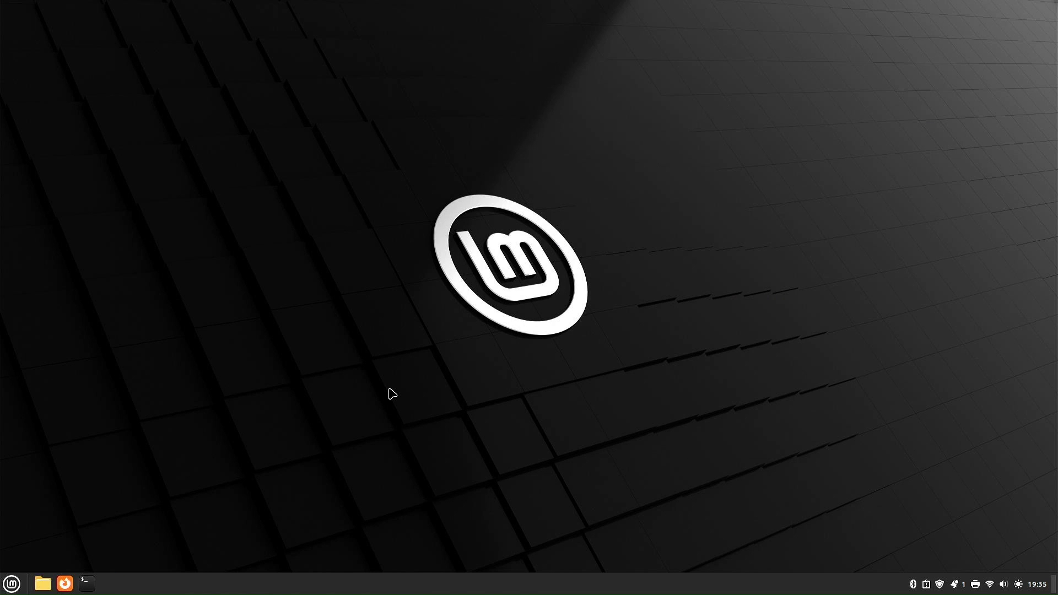
pyautogui.click(11, 583)
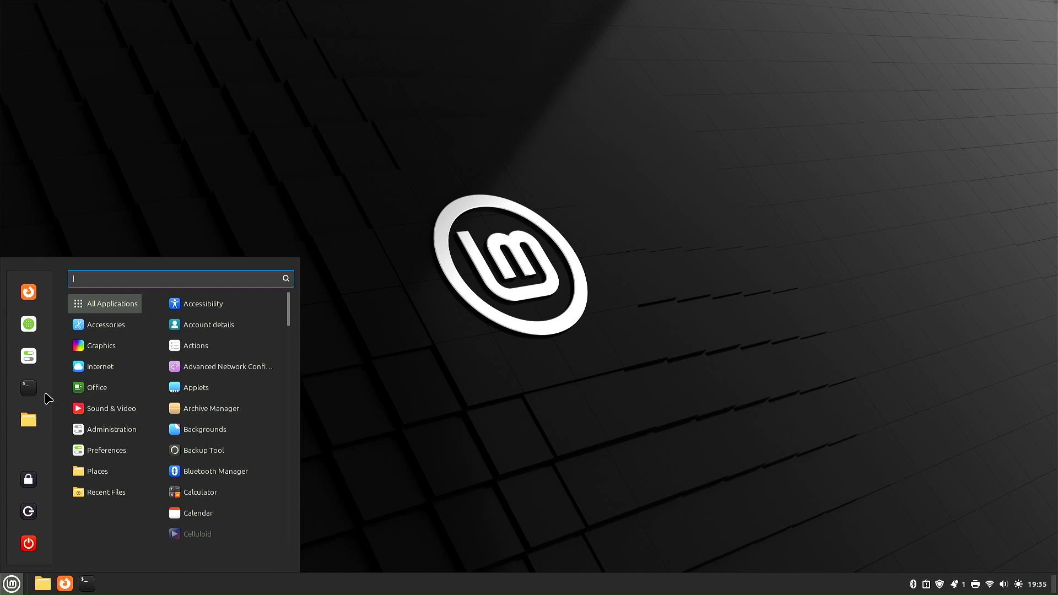
pyautogui.click(34, 364)
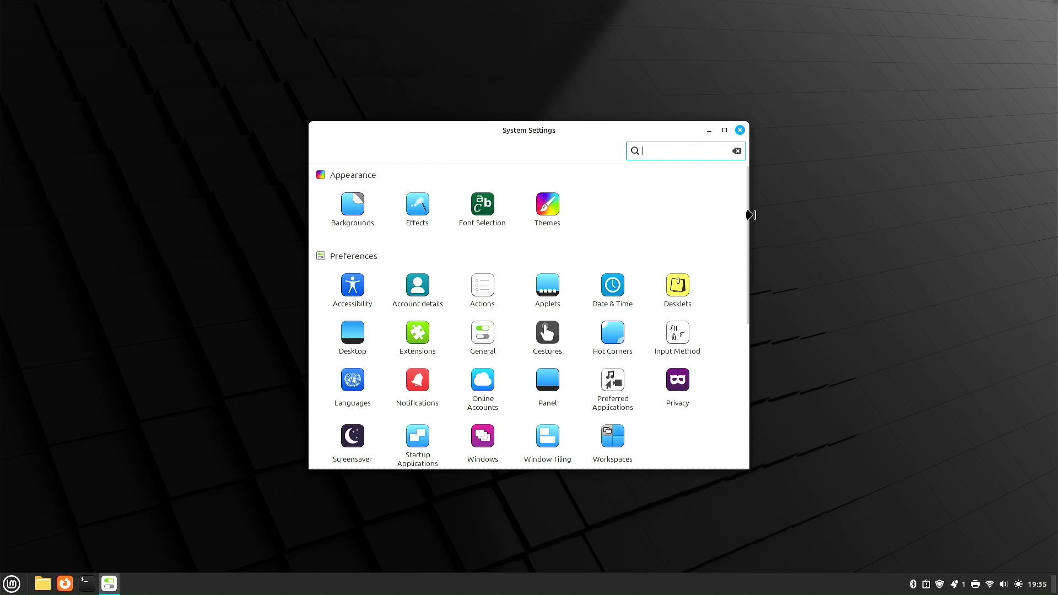
pyautogui.moveTo(749, 221); pyautogui.dragTo(771, 383)
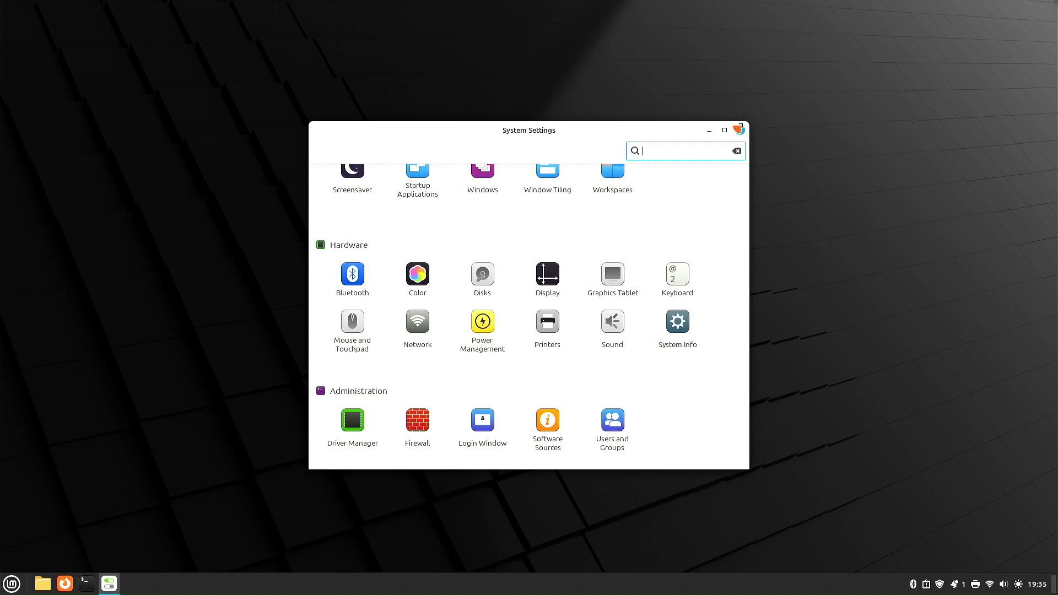
pyautogui.click(739, 130)
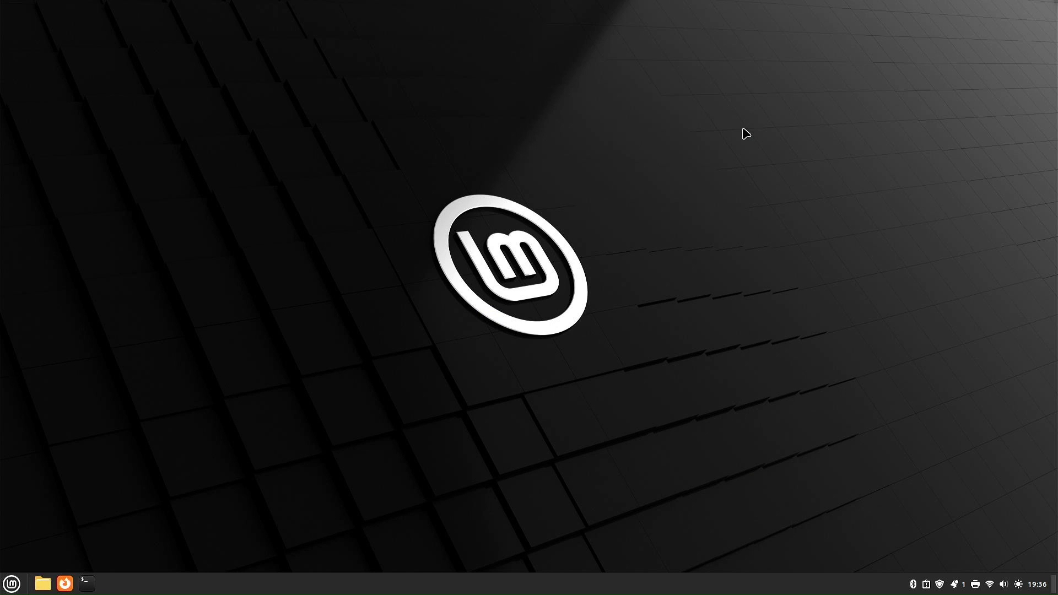